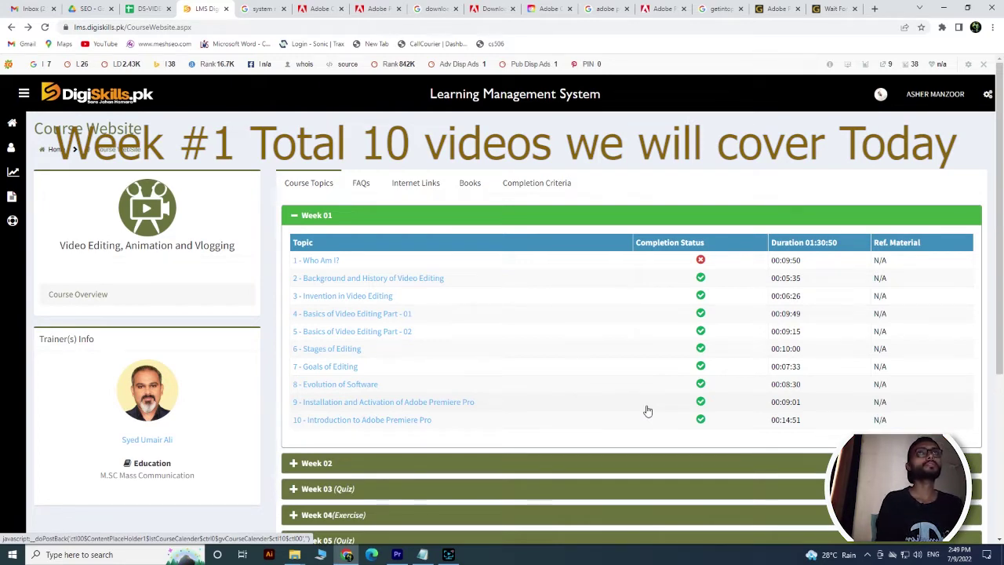
- Switch from the Week 01 course topics to the DS-VIDEO-EDITING-2022 spreadsheet tab
left_click(150, 9)
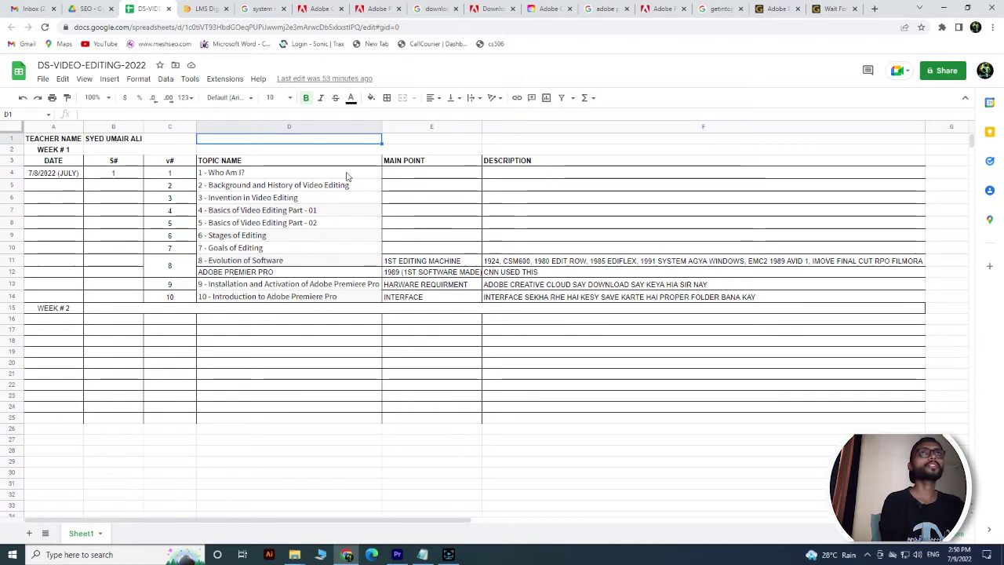
- Glance at the DigiSkills Week 01 course page, then return to the DS-VIDEO-EDITING-2022 spreadsheet
key("ctrl+Tab")
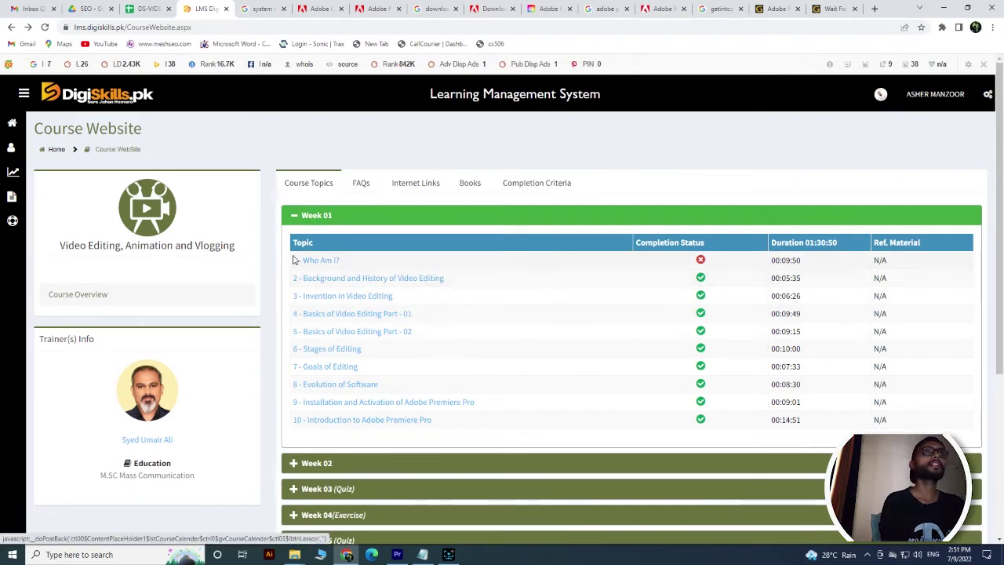
left_click(156, 8)
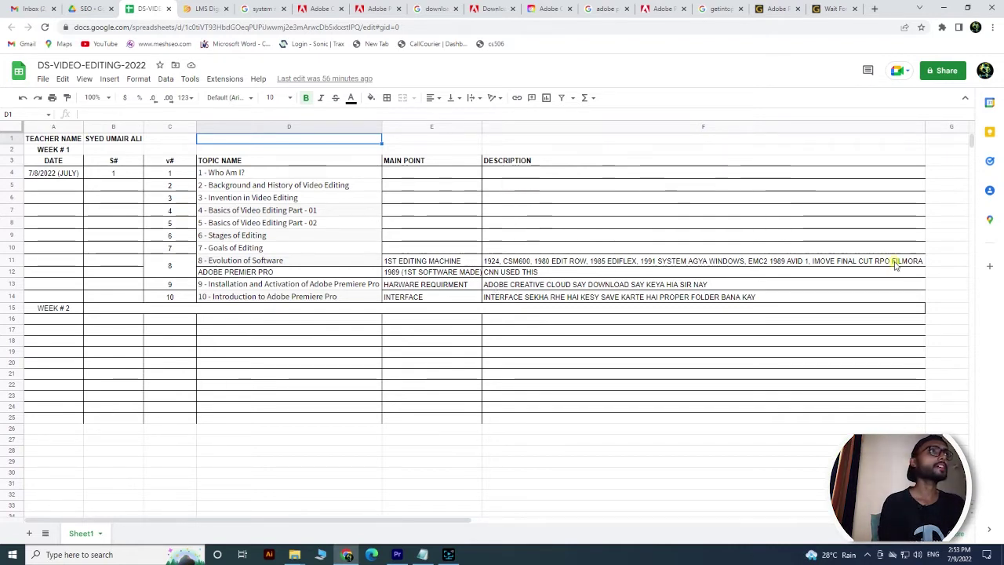
- Read the Evolution of Software description in cell F11, then go back to the DigiSkills course page
left_click(918, 262)
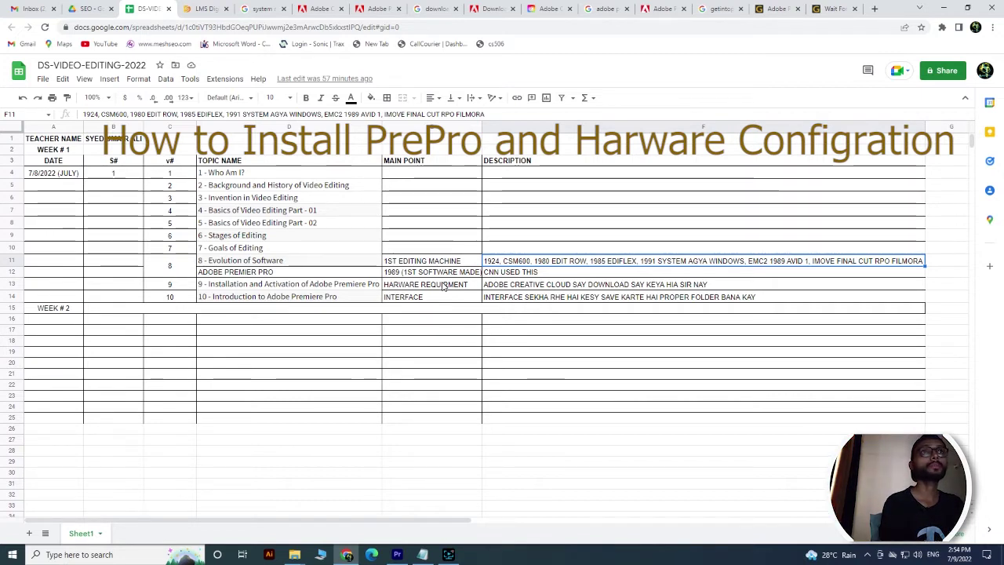
left_click(203, 8)
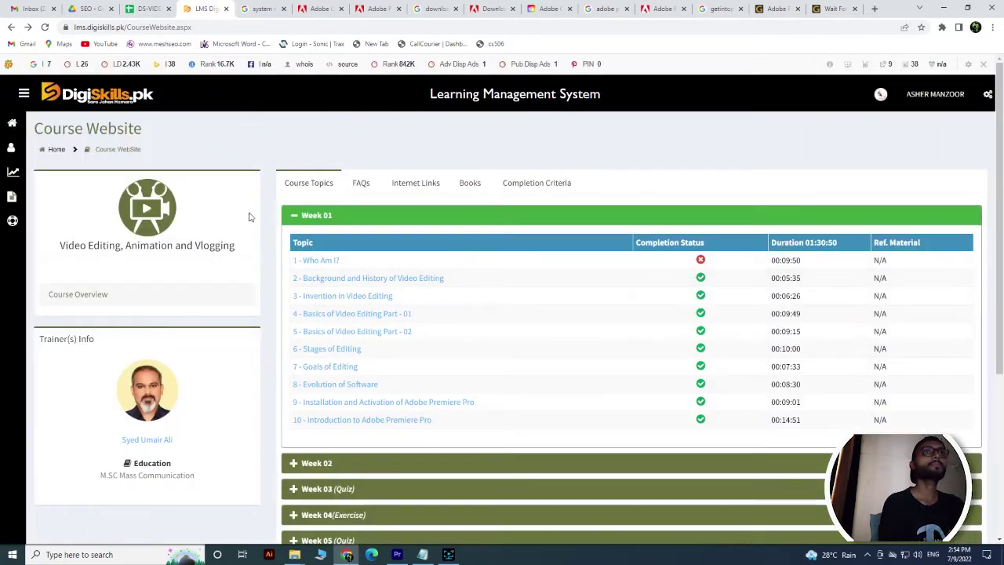
- Rerun the Google search for 'system requirements for adobe'
left_click(258, 7)
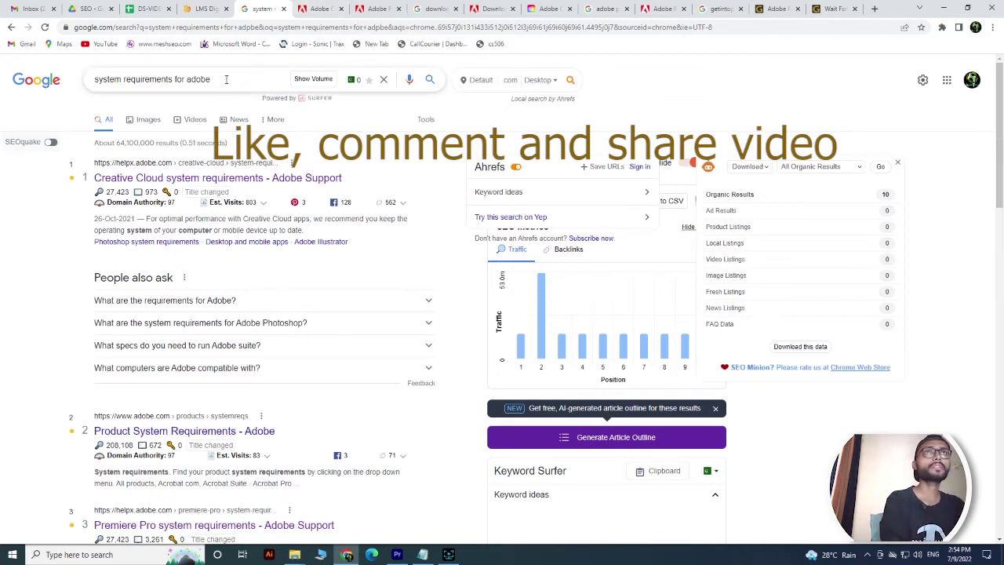
left_click_drag(225, 79, 78, 82)
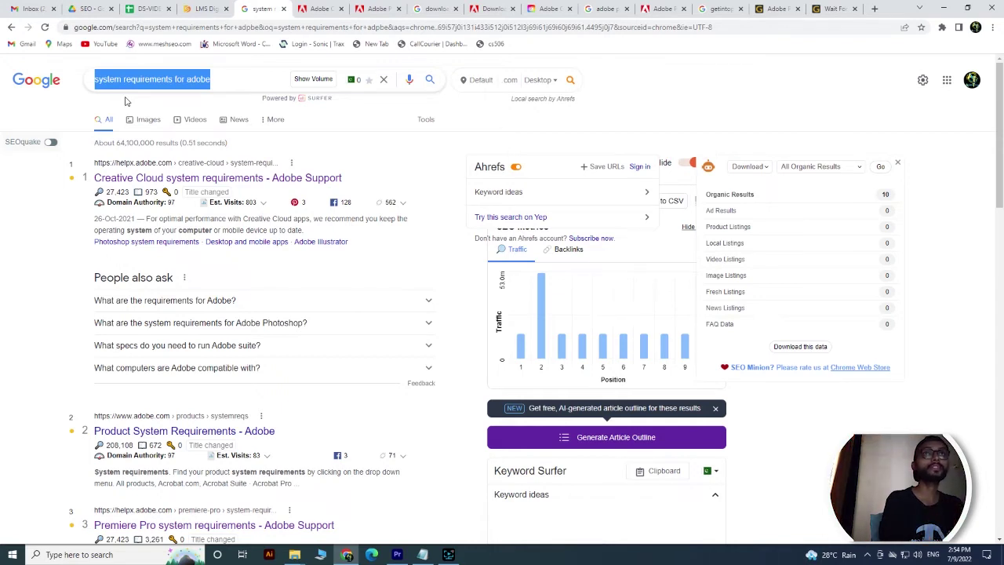
left_click(248, 79)
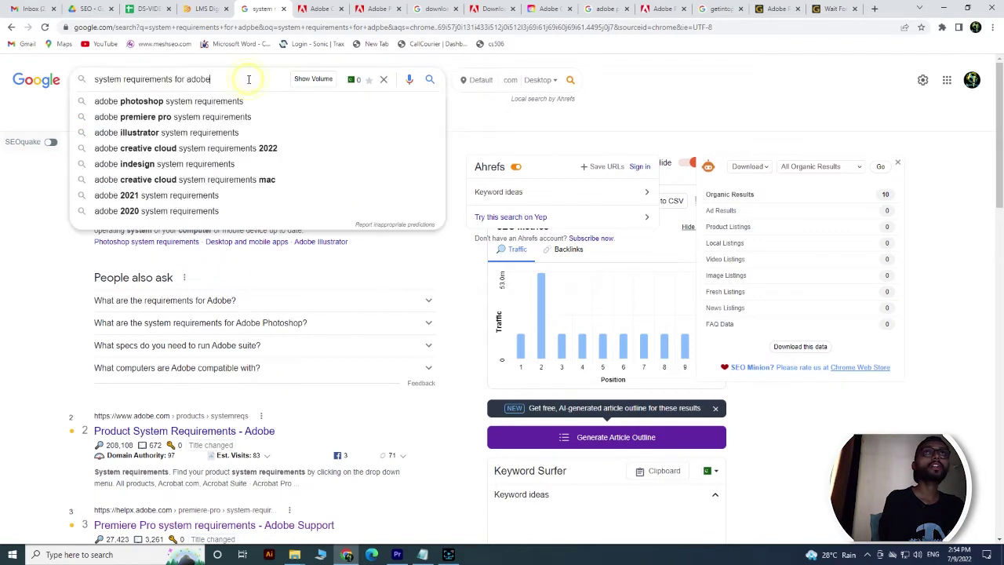
key("Return")
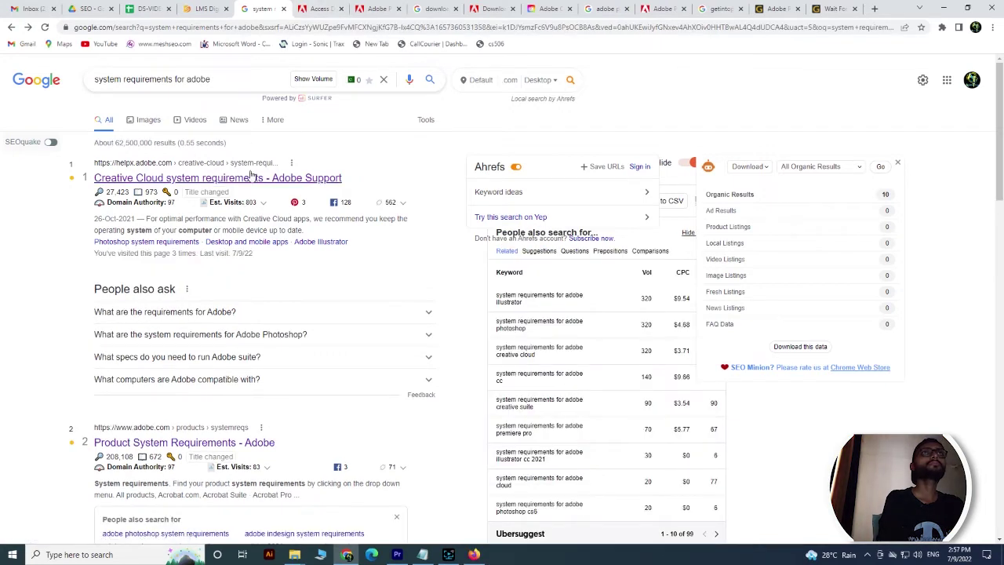
- Open the Creative Cloud system requirements result in a new tab and view it
right_click(259, 177)
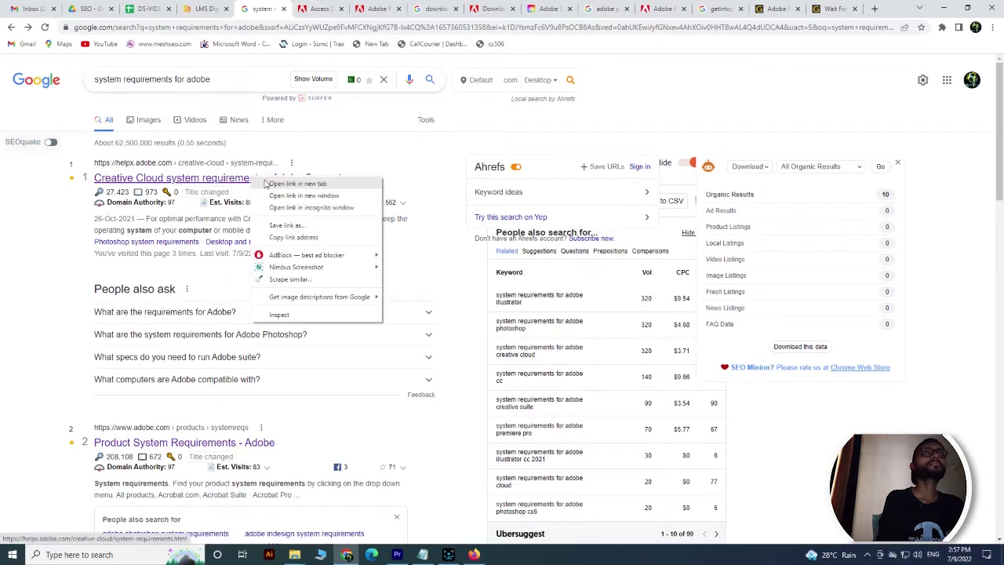
left_click(275, 182)
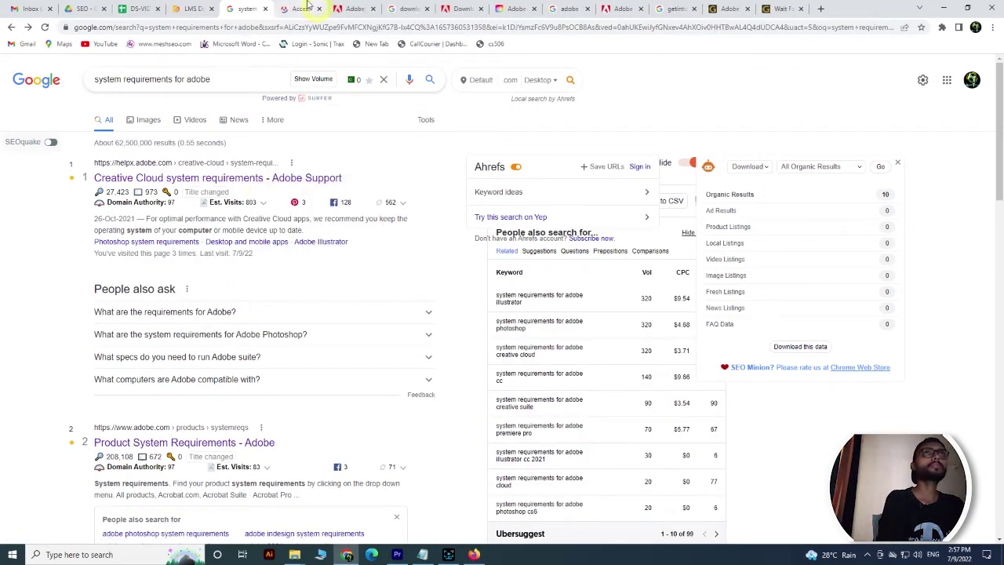
left_click(318, 10)
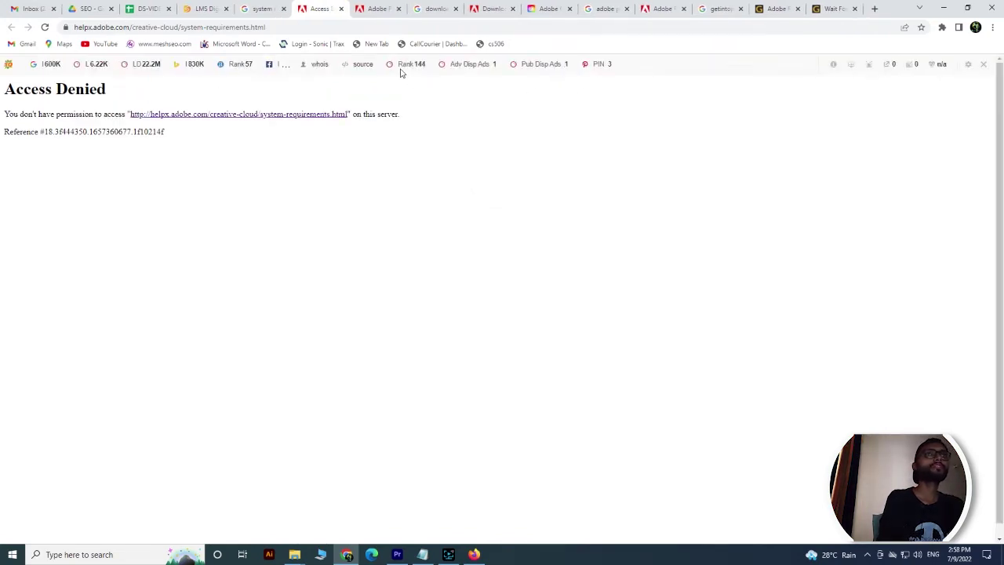
left_click(476, 553)
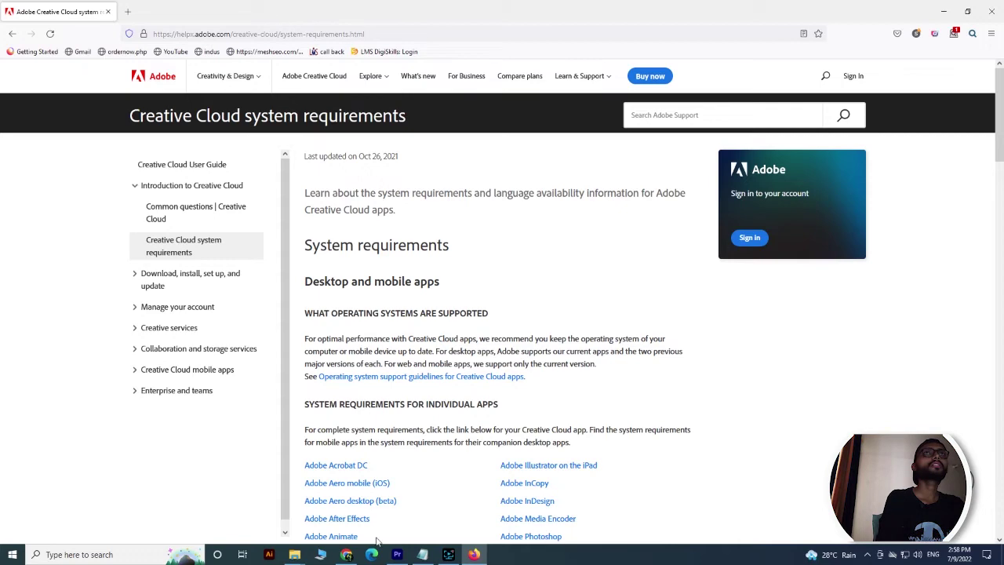
left_click(345, 554)
left_click(279, 26)
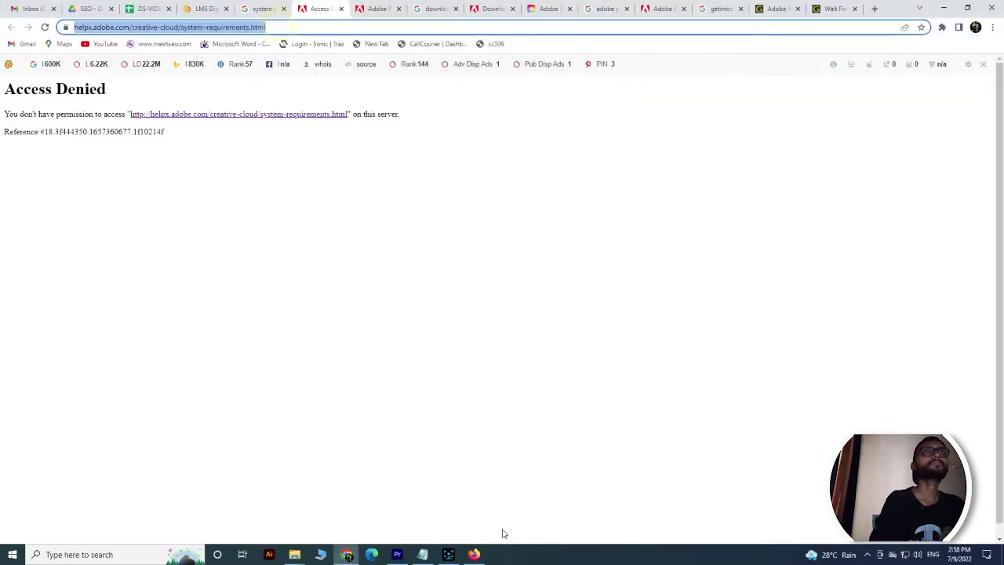
left_click(474, 553)
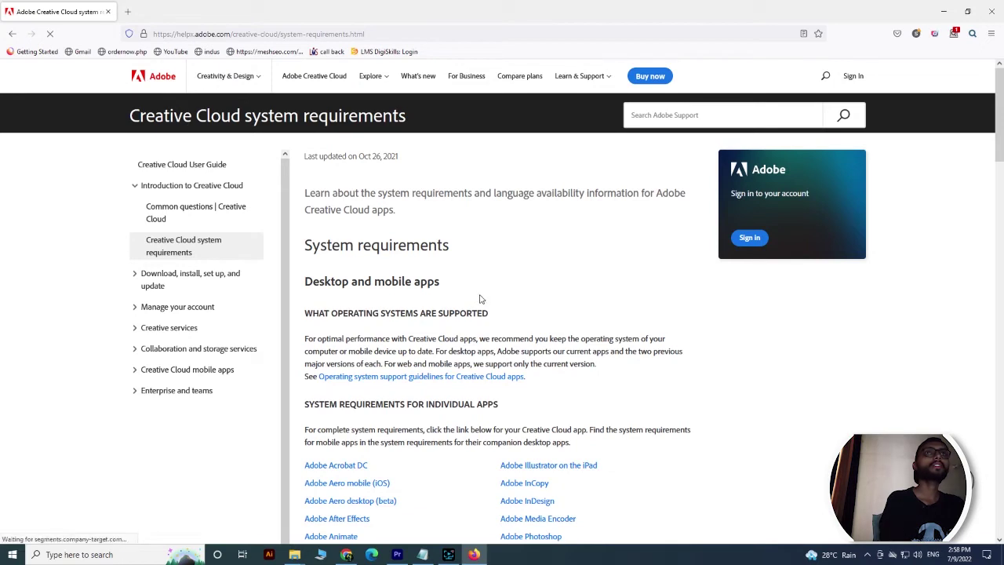
left_click(208, 245)
scroll(536, 329, "down", 2)
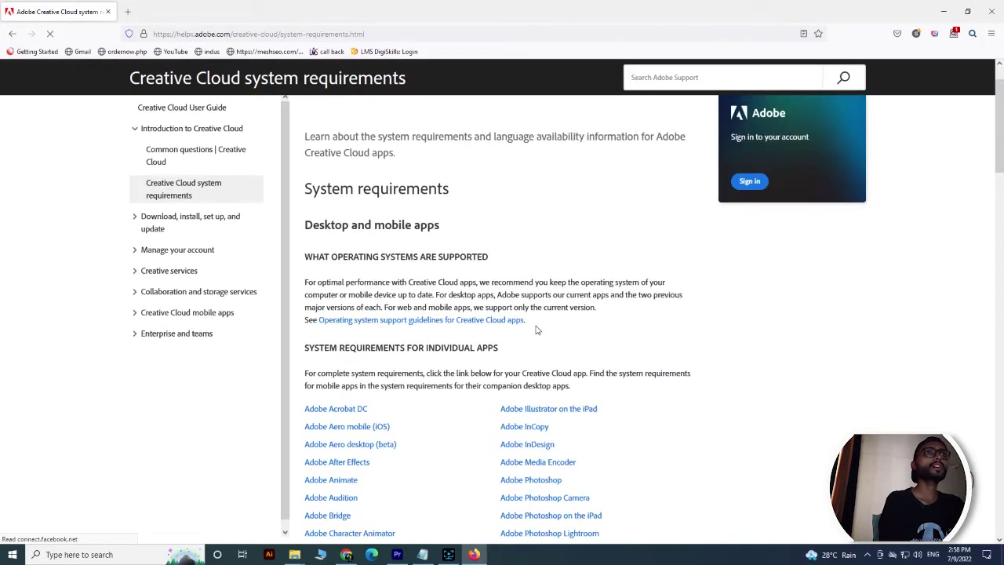
scroll(704, 332, "down", 3)
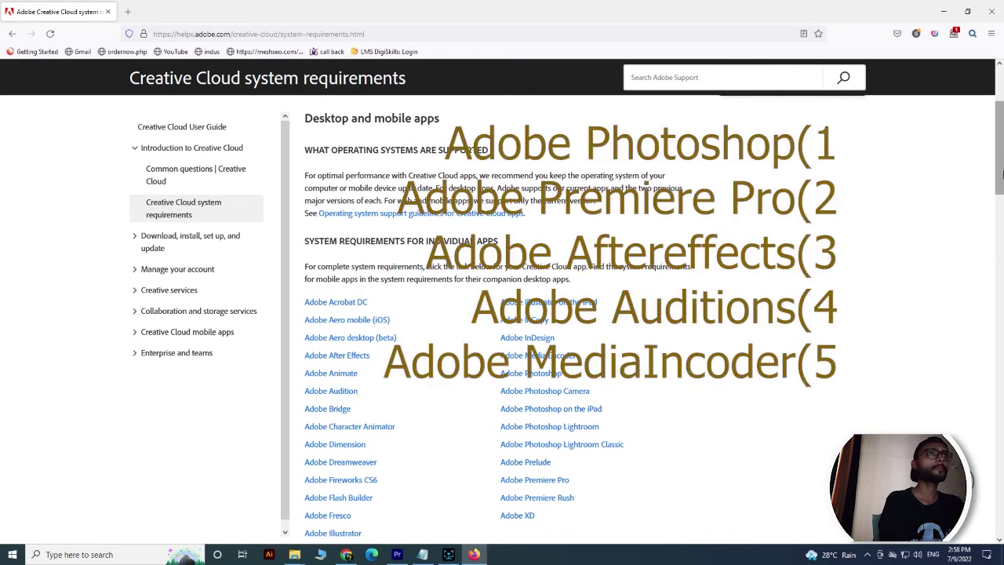
scroll(1000, 188, "down", 2)
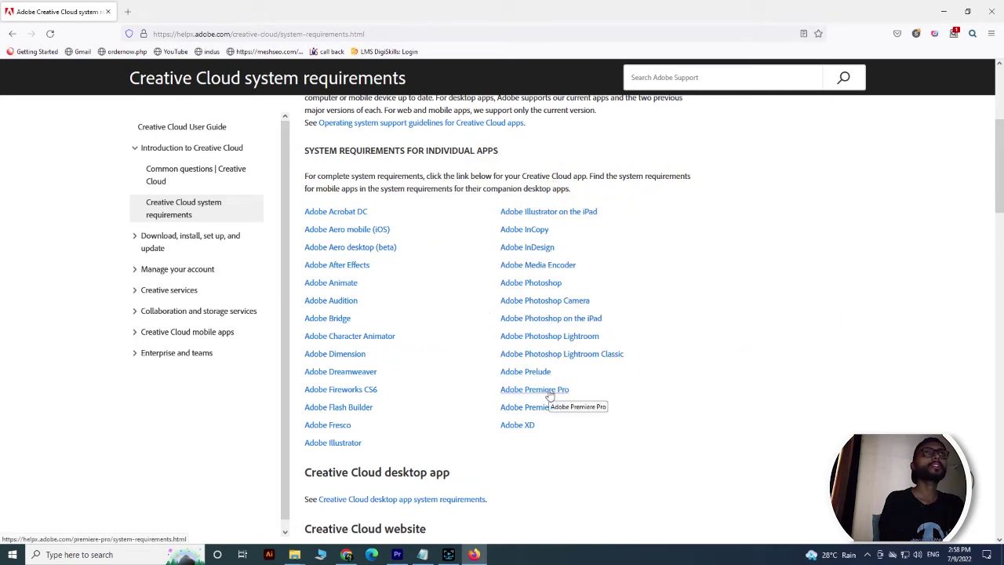
left_click(347, 554)
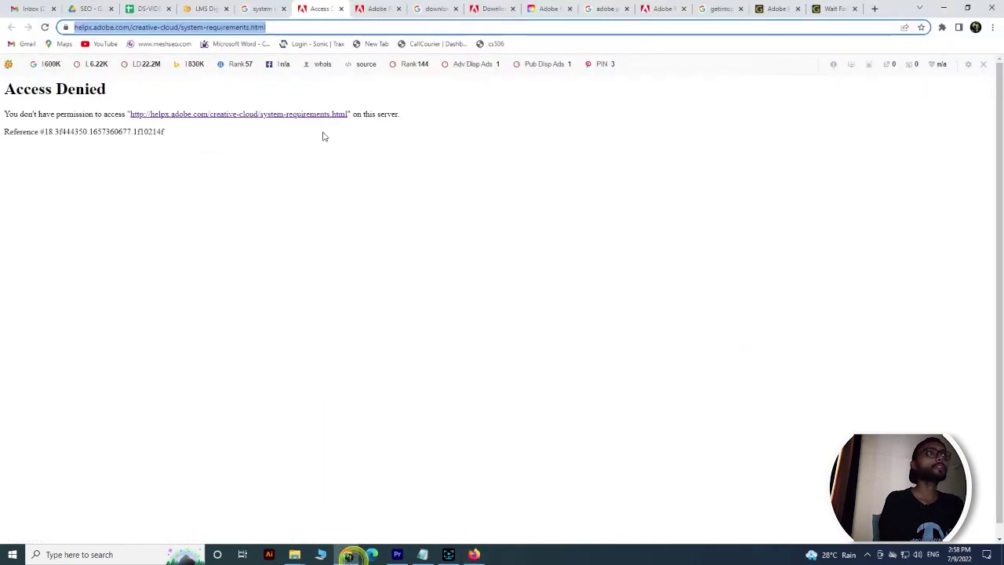
- On the Premiere Pro requirements page, highlight the Oculus Rift GPU, disk space and processor requirements
left_click(375, 9)
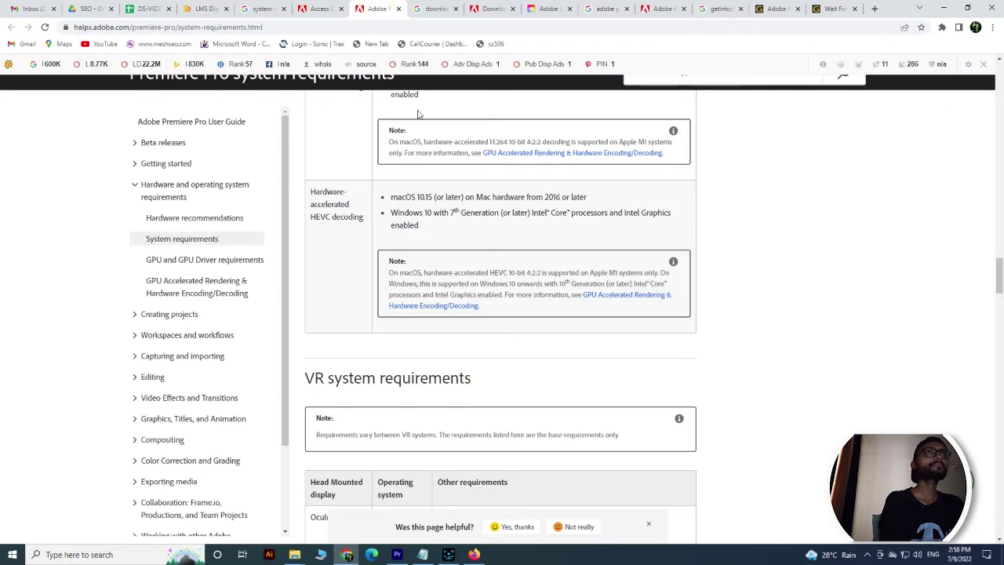
left_click_drag(999, 269, 1000, 288)
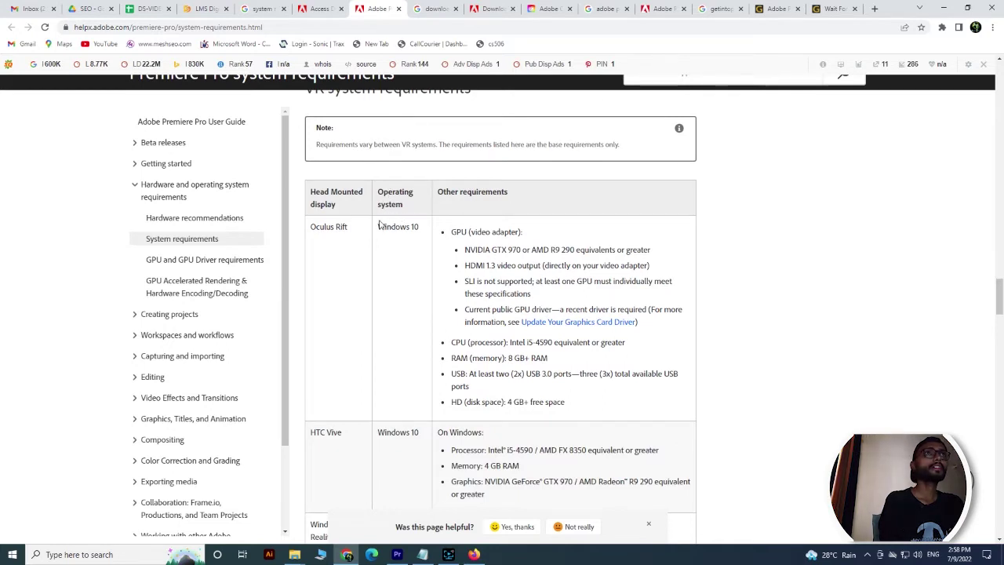
left_click_drag(464, 250, 647, 373)
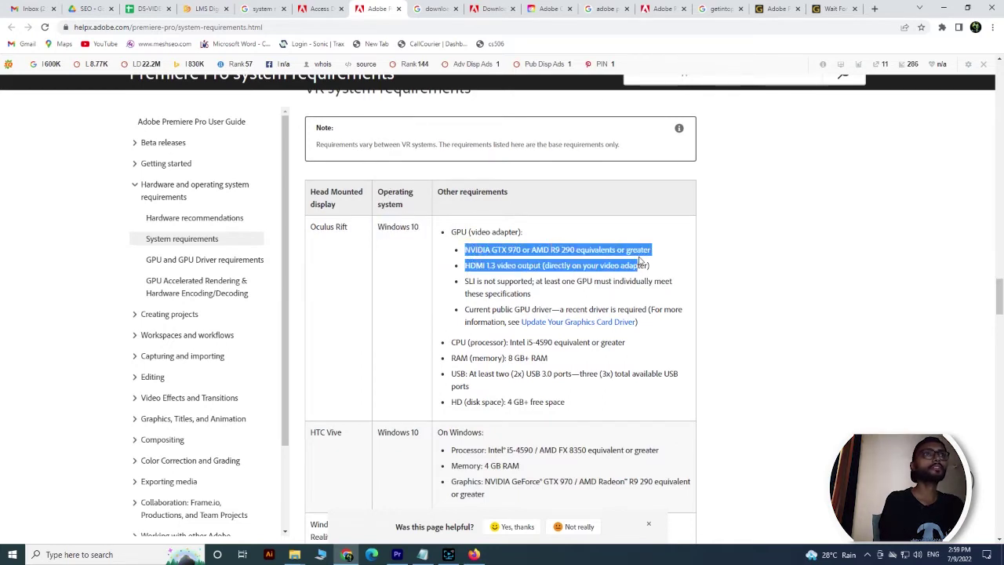
mouse_move(648, 392)
left_mouse_down()
mouse_move(649, 403)
mouse_move(640, 281)
left_mouse_up()
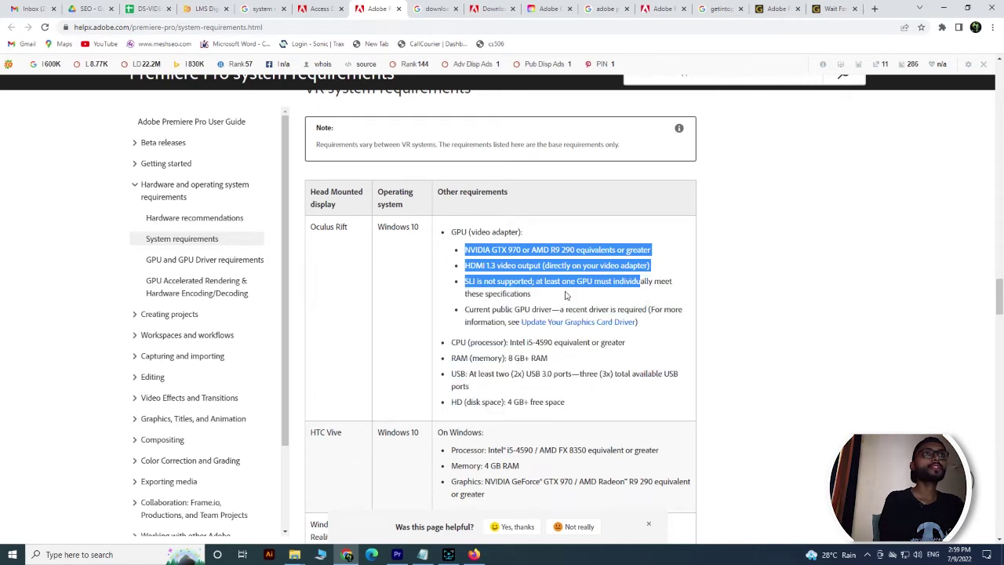
left_click_drag(508, 345, 536, 343)
left_click(537, 342)
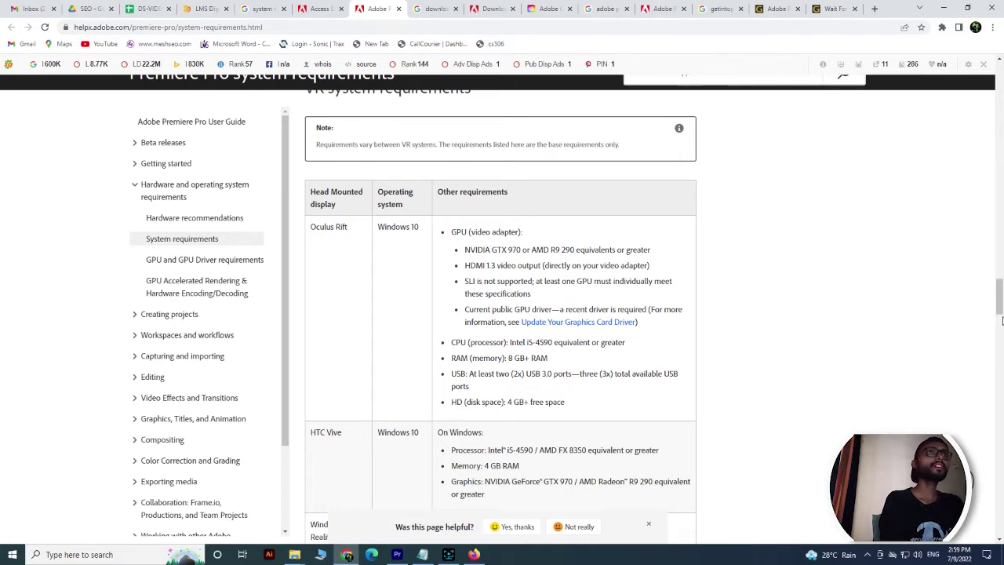
- Scroll through the hardware acceleration requirements, then return to Firefox's Creative Cloud requirements list
left_click_drag(999, 296, 1000, 314)
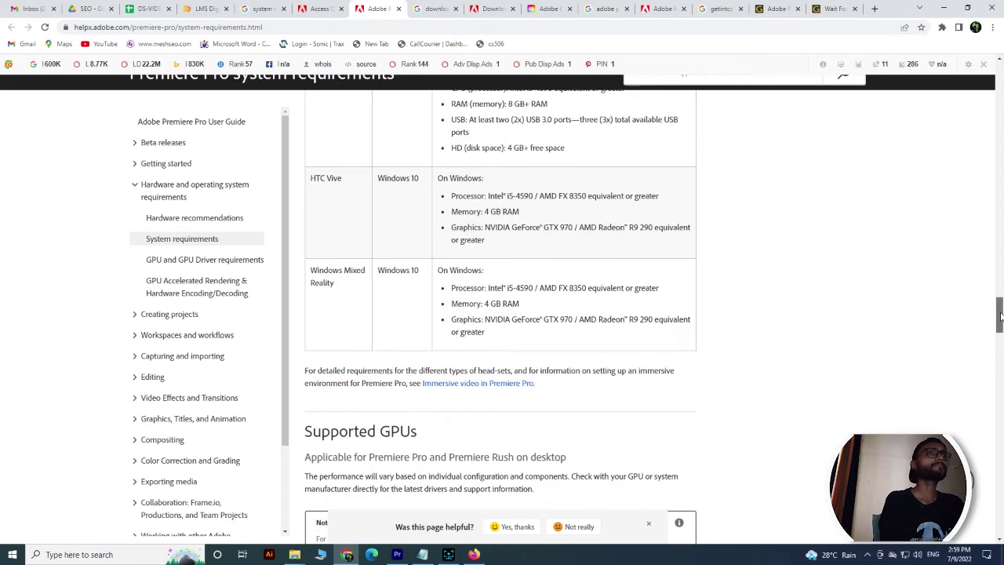
left_click_drag(1000, 314, 1002, 205)
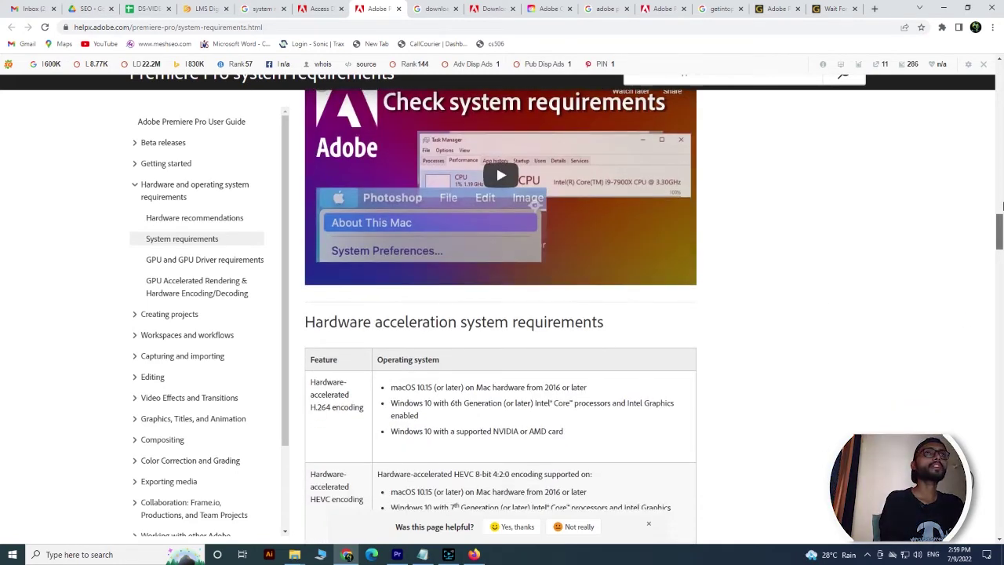
scroll(859, 308, "down", 3)
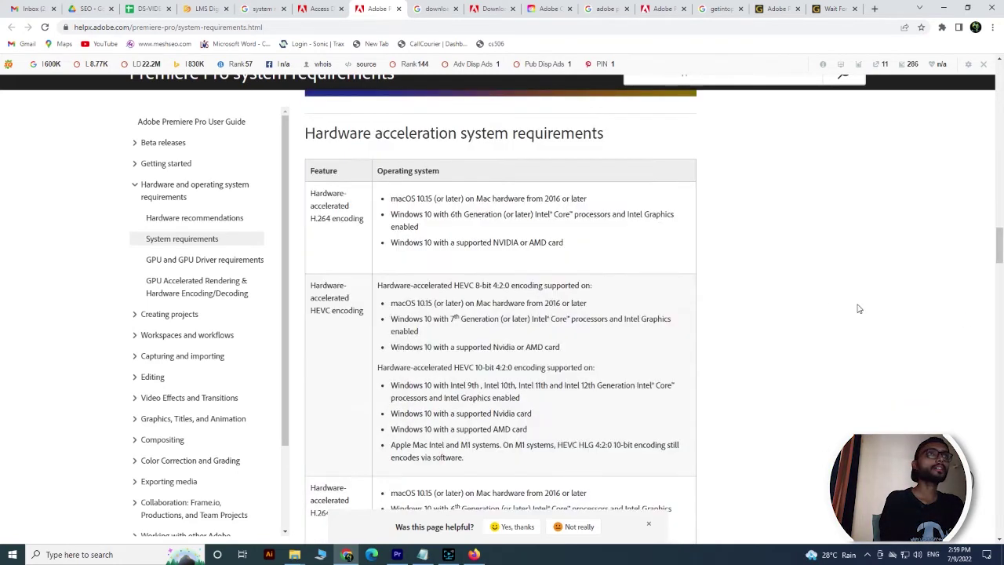
left_click(474, 555)
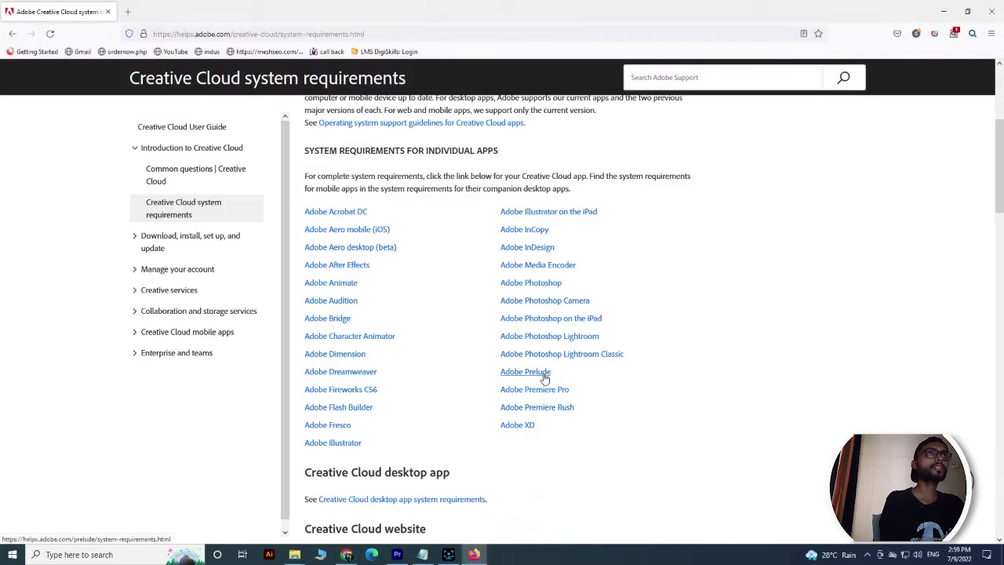
- Open the Adobe Media Encoder requirements in a new tab and scroll to its Windows table
right_click(546, 267)
left_click(581, 276)
left_click(171, 9)
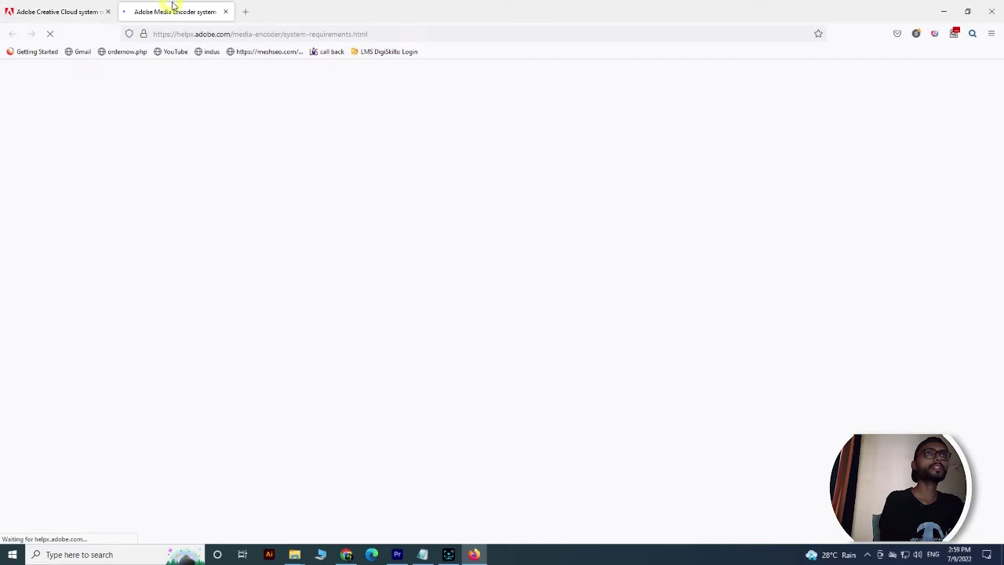
left_click_drag(1000, 143, 1001, 167)
scroll(555, 451, "down", 3)
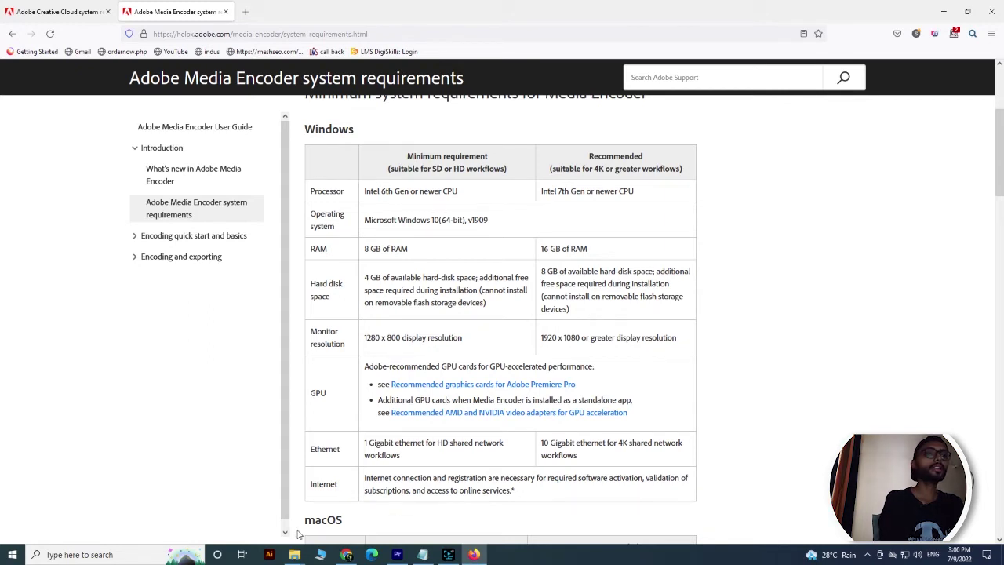
left_click(124, 556)
- Search 'this' and open This PC's Properties to show the About page specifications
type("this")
right_click(51, 267)
left_click(101, 334)
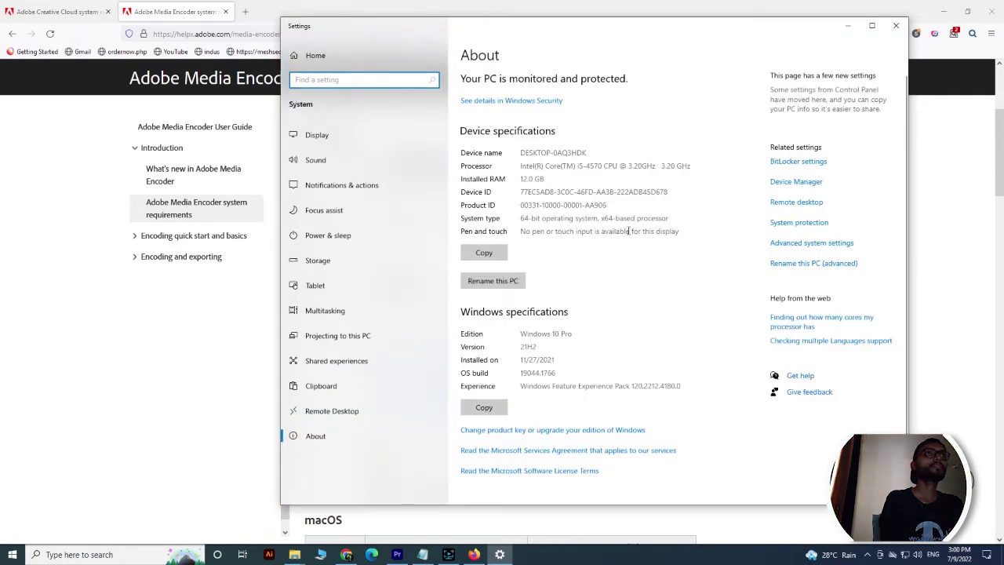
left_click(519, 154)
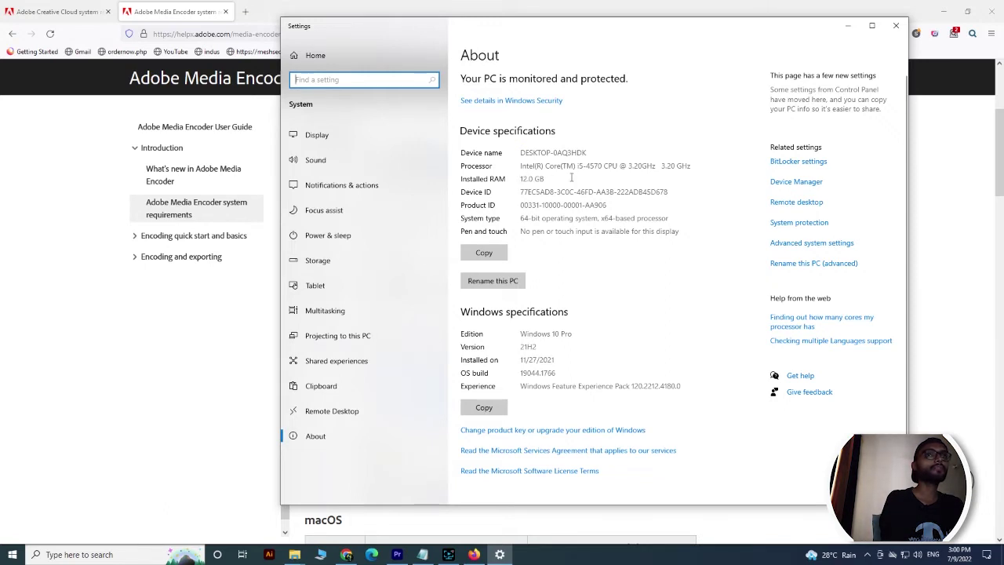
- Highlight the i5-4570 processor, 12.0 GB RAM and 64-bit system type, then close Settings
left_click_drag(578, 167, 581, 166)
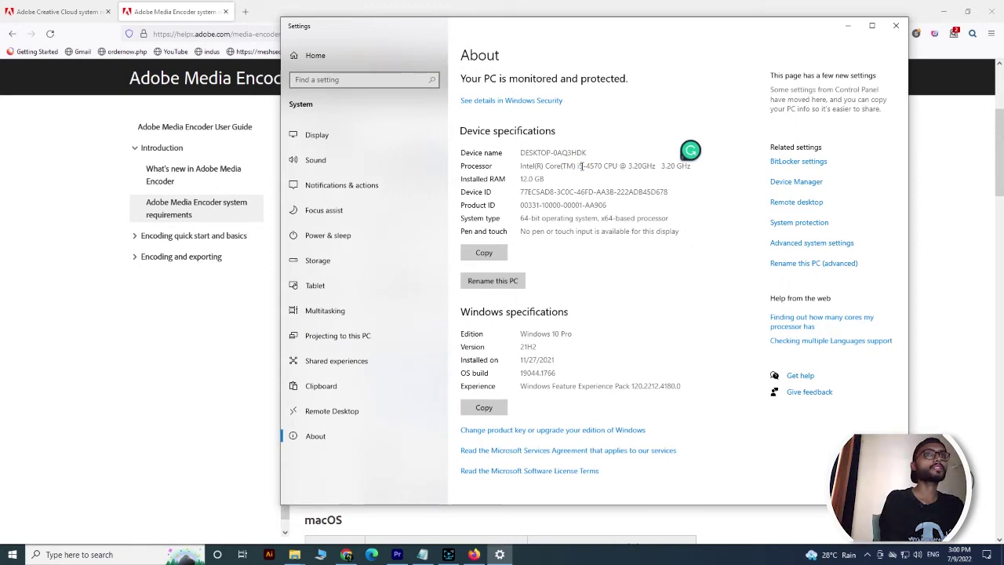
left_click_drag(585, 167, 593, 166)
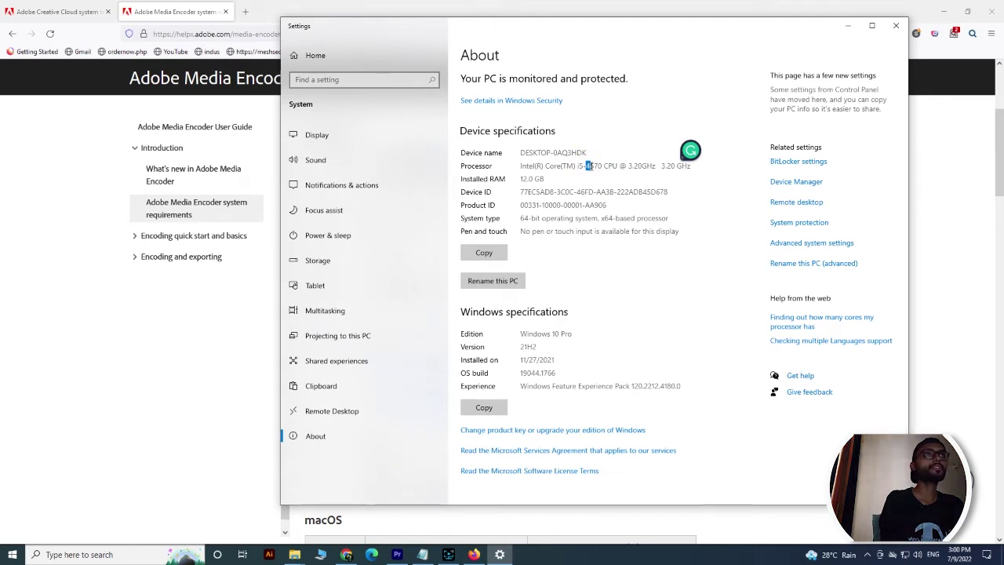
left_click_drag(592, 166, 579, 167)
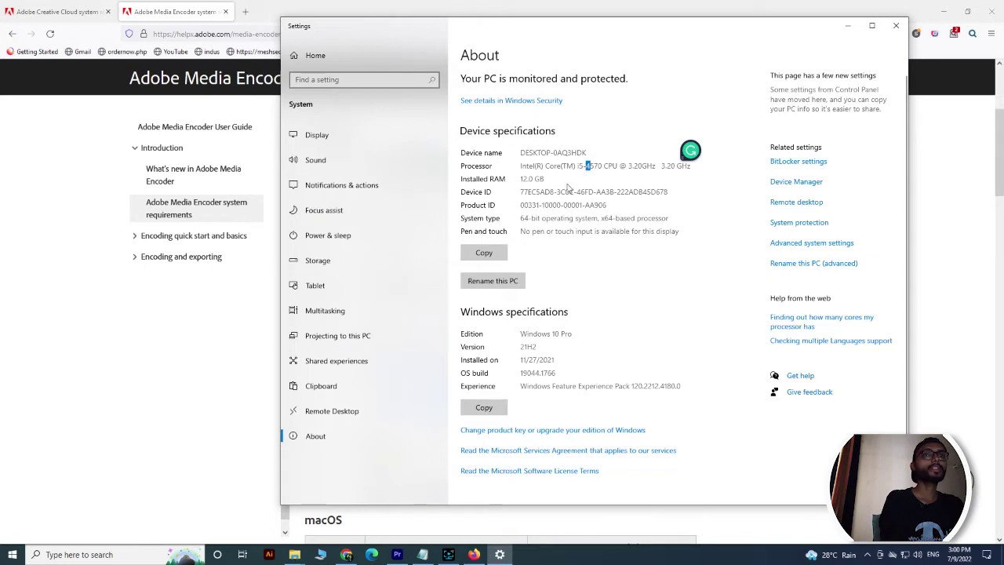
left_click_drag(520, 179, 554, 180)
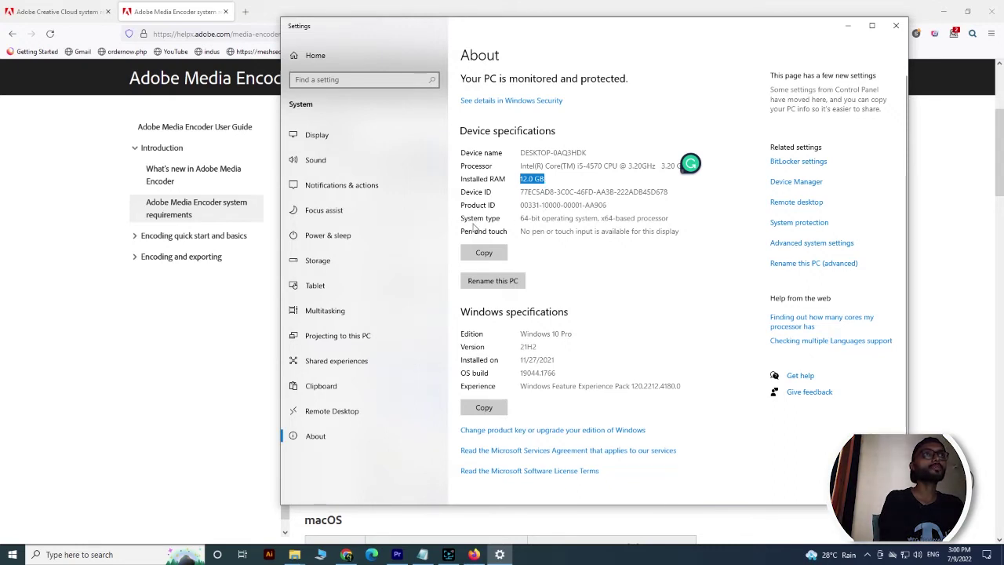
left_click_drag(519, 219, 672, 222)
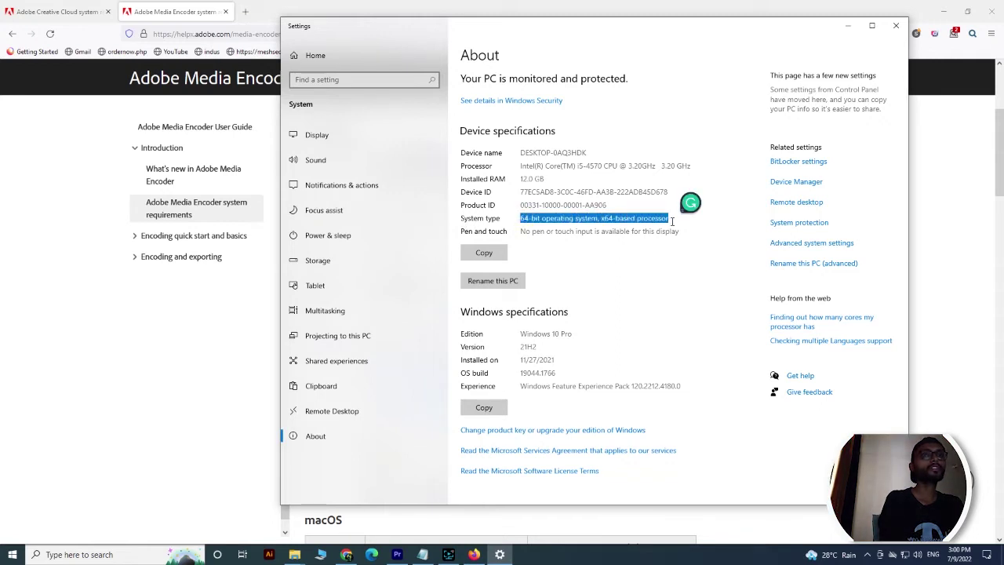
left_click(521, 220)
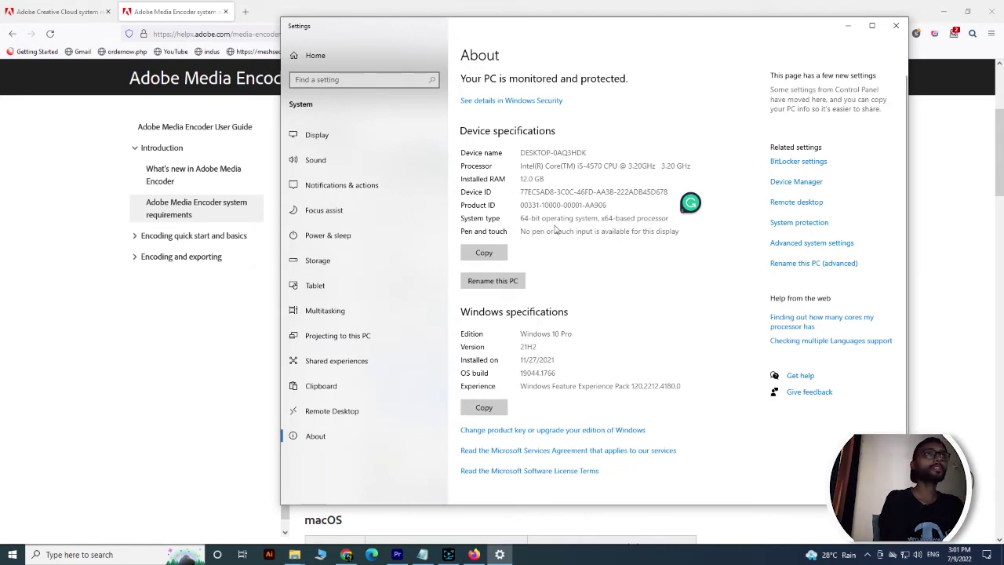
left_click(897, 28)
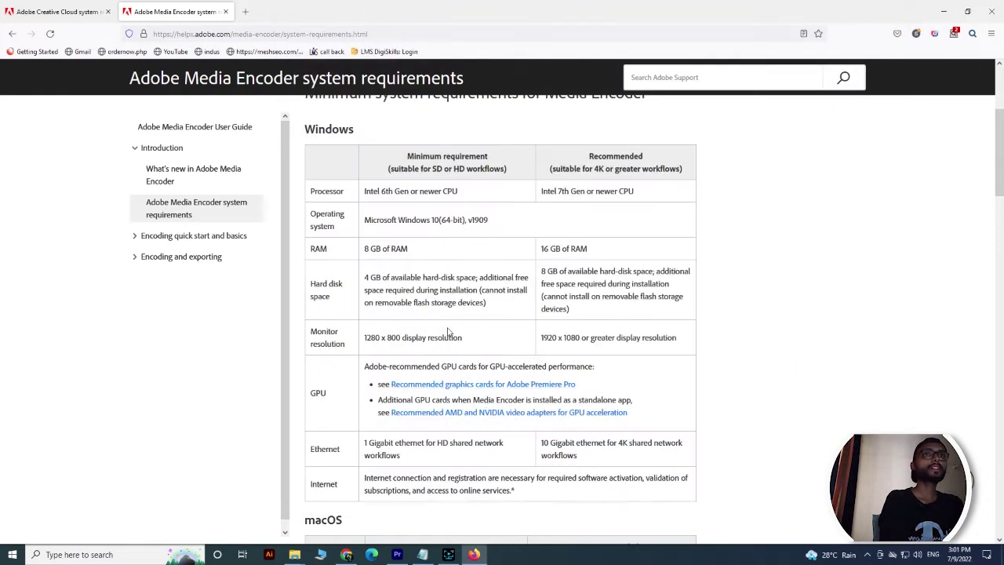
- In Chrome, revisit the creative cloud download search and scroll the Creative Cloud desktop app page
left_click(347, 554)
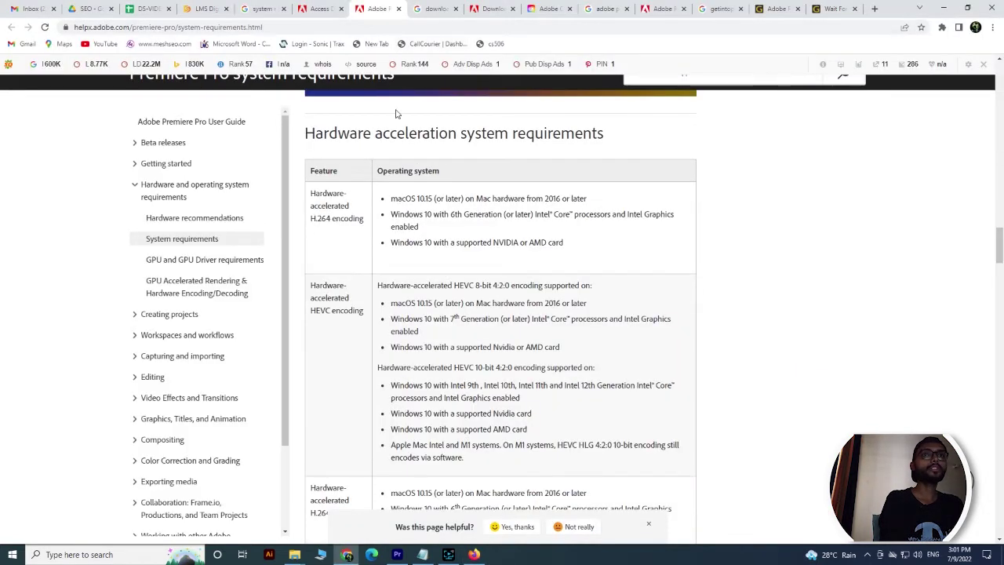
left_click(433, 9)
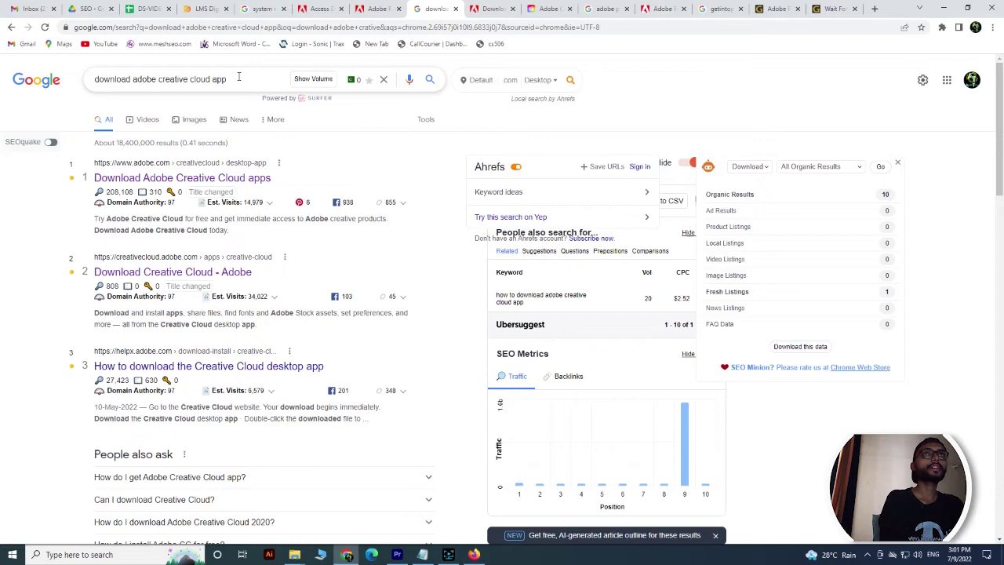
left_click_drag(238, 76, 63, 81)
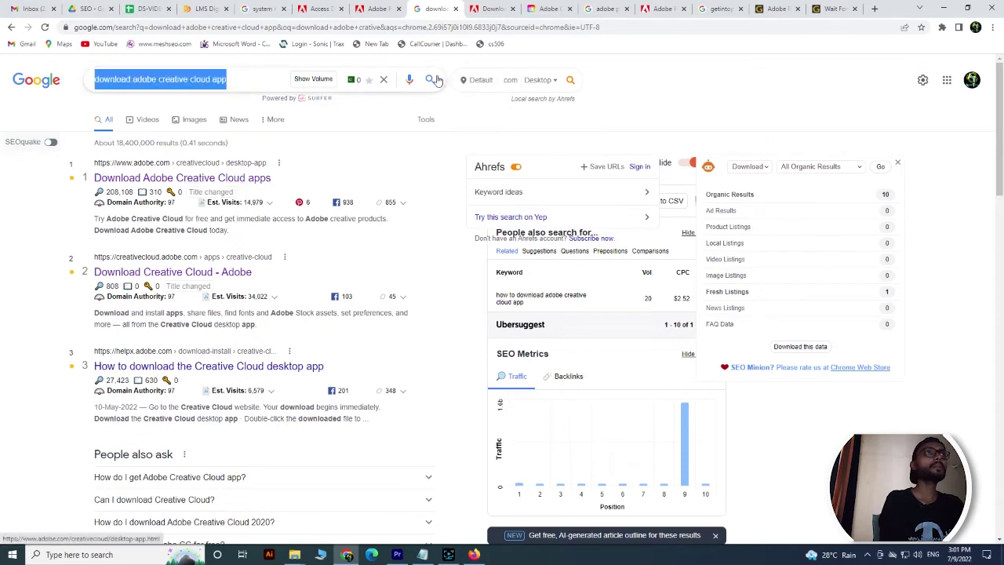
left_click(487, 8)
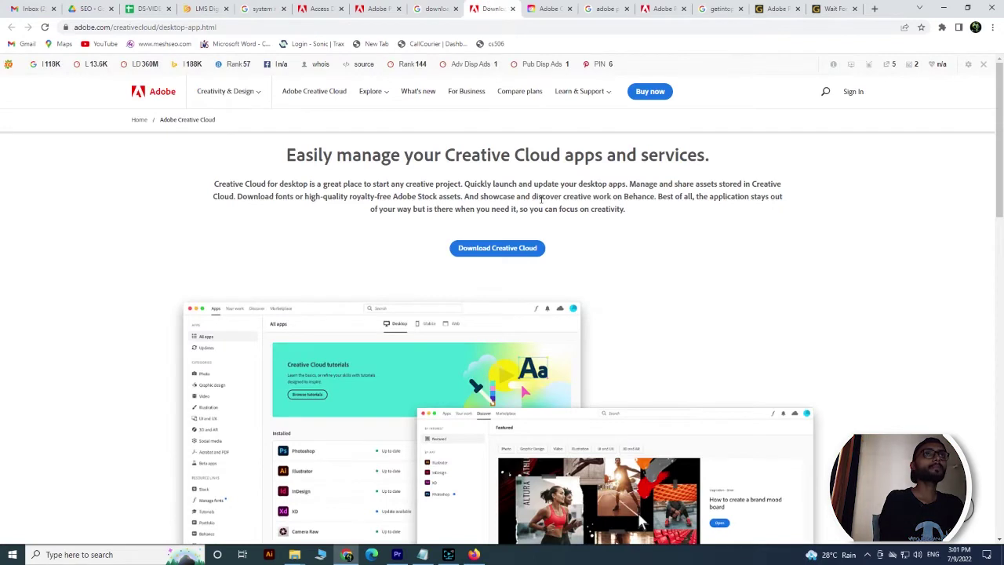
scroll(488, 109, "down", 3)
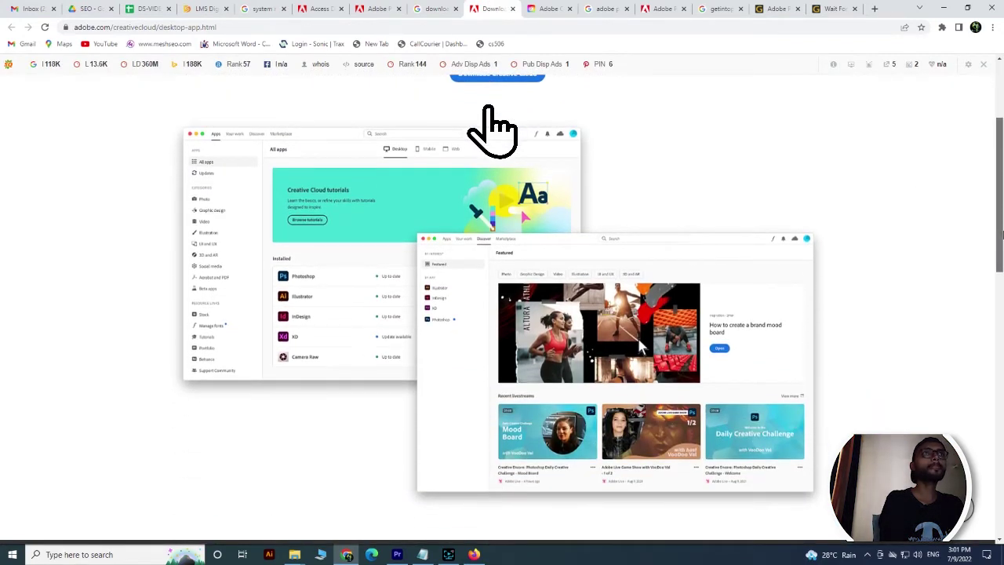
scroll(855, 217, "up", 1)
left_click_drag(998, 223, 1001, 210)
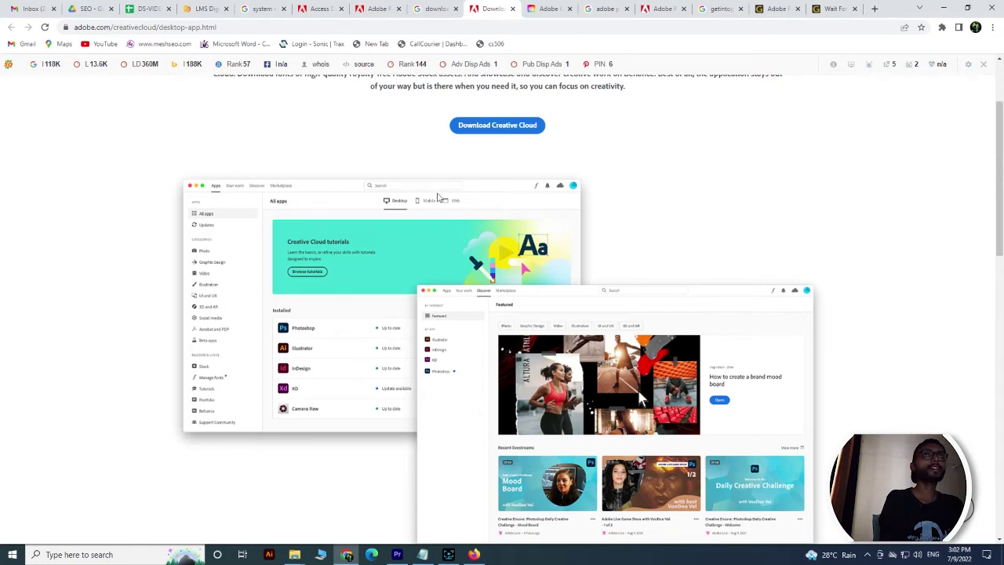
left_click(549, 9)
- Review the 'adobe partner connection portal' search results, then open the portal's partner search page
left_click(605, 9)
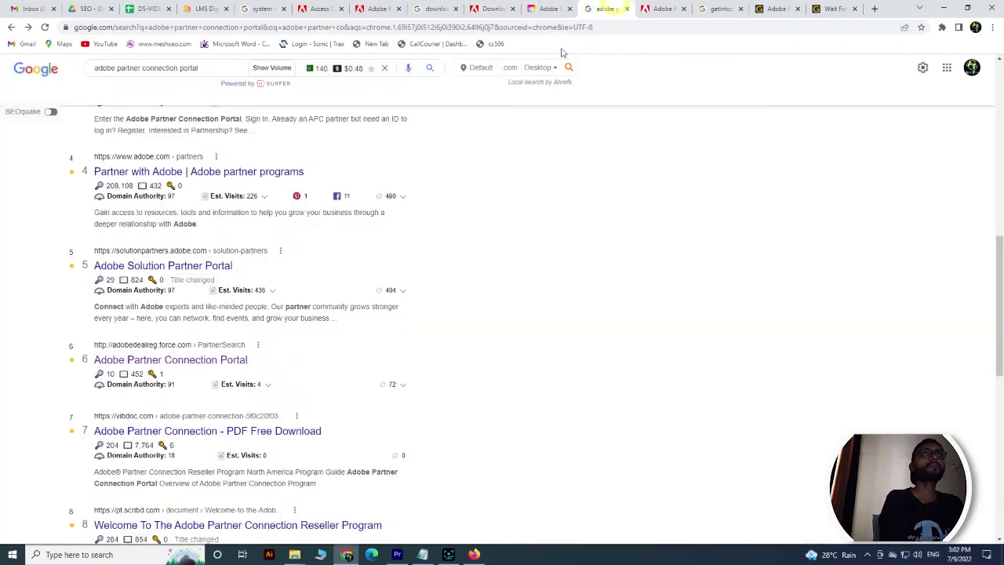
triple_click(215, 67)
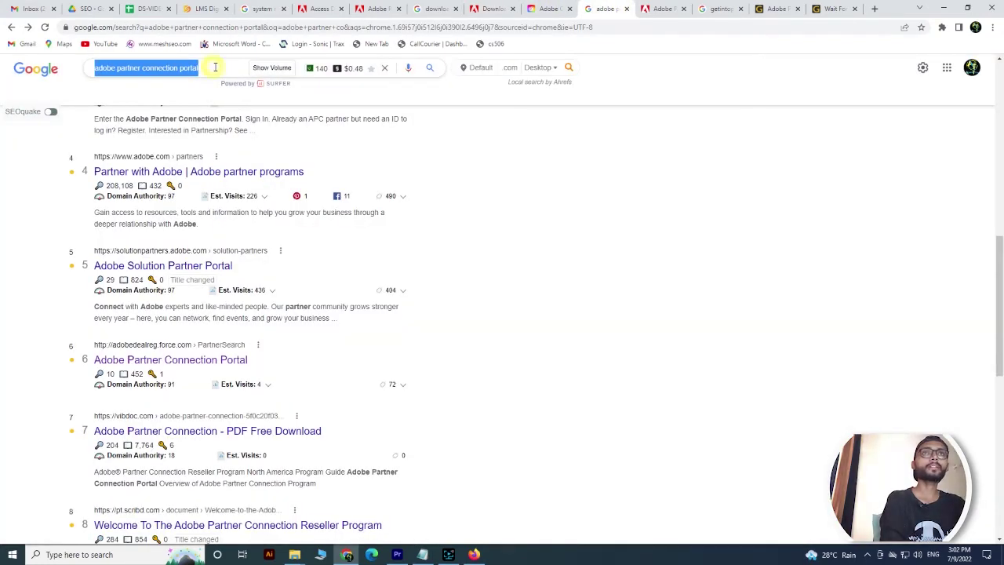
left_click(189, 98)
scroll(211, 296, "up", 1)
scroll(259, 300, "down", 3)
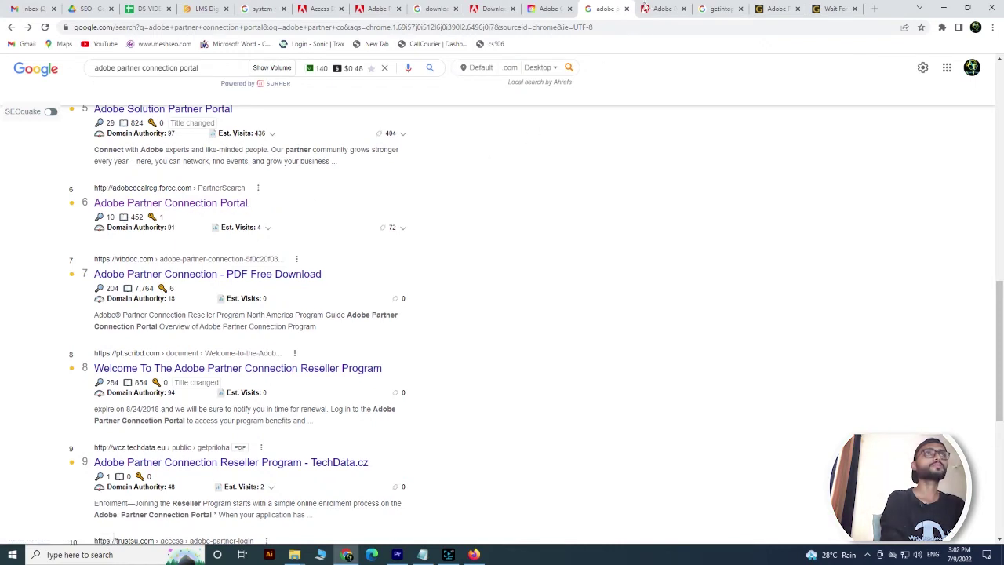
left_click(657, 9)
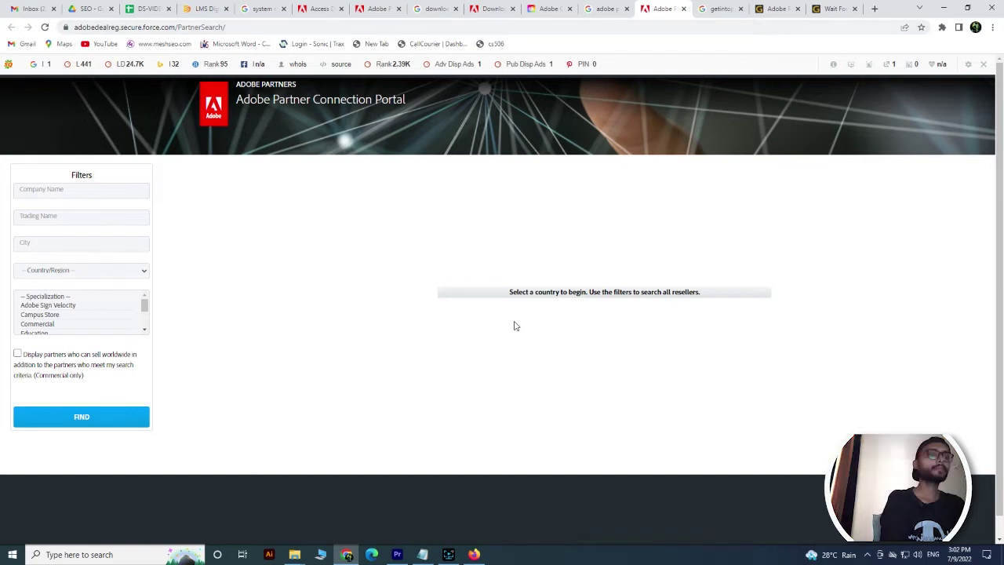
- Search the partner portal for resellers with country PAKISTAN and city karachi
left_click(75, 271)
key("p")
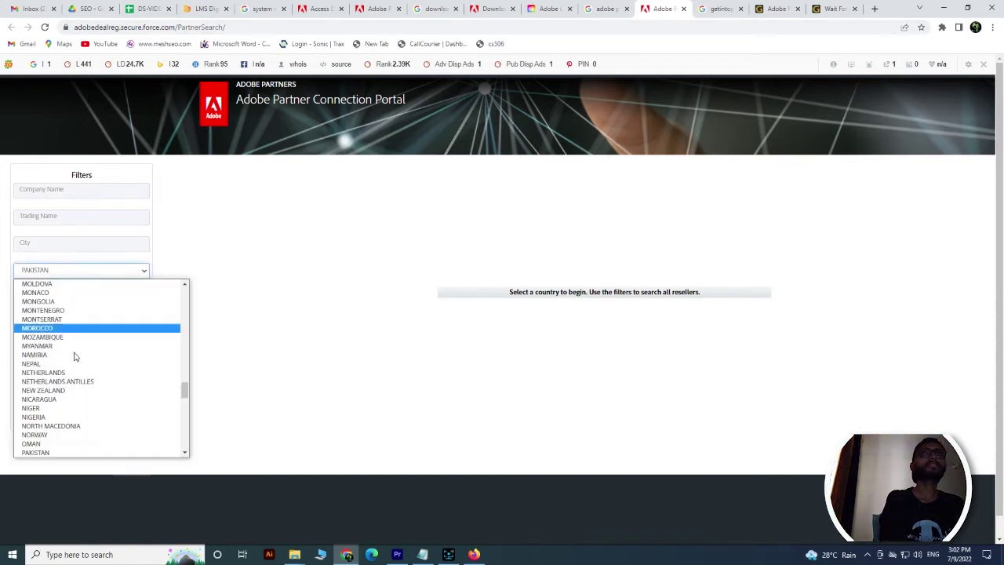
left_click(43, 450)
left_click(60, 242)
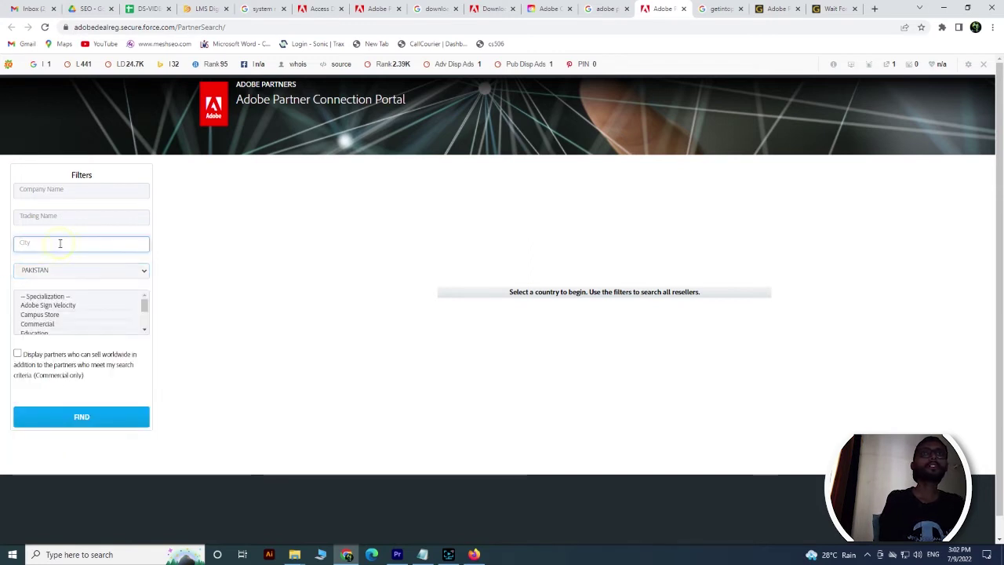
type("karachi")
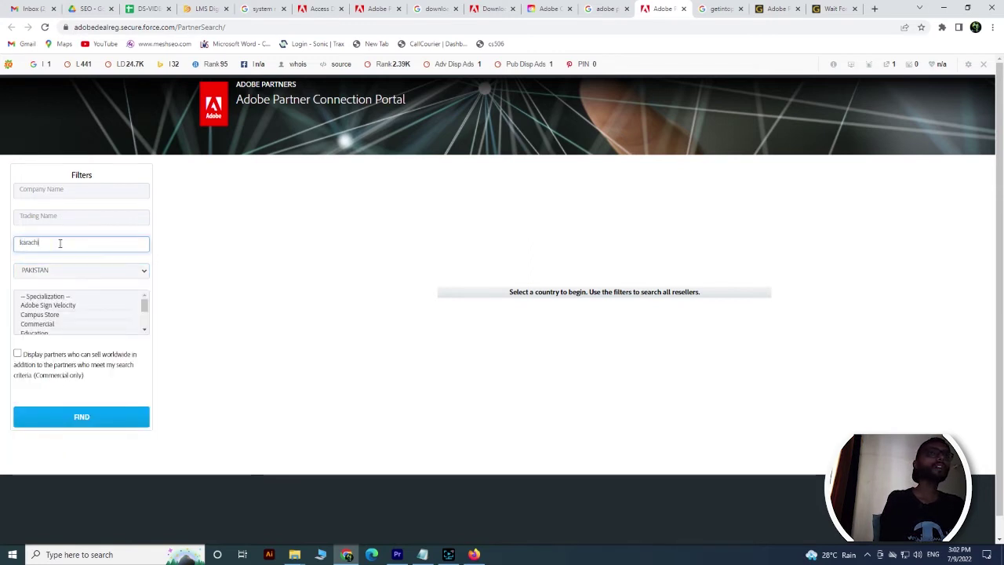
left_click(78, 418)
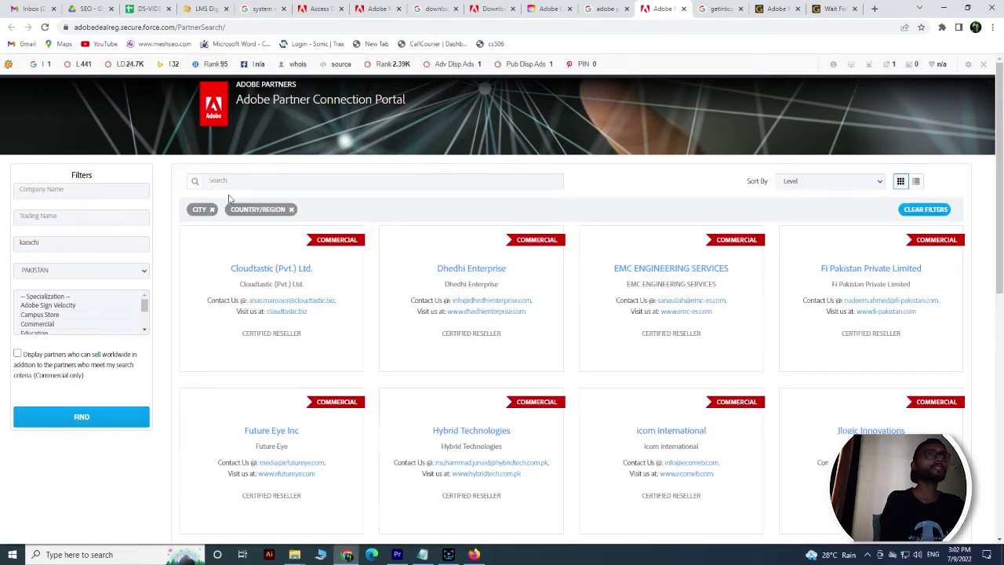
- Scroll through the karachi reseller results, then move to the getintopc Google results
scroll(999, 335, "down", 2)
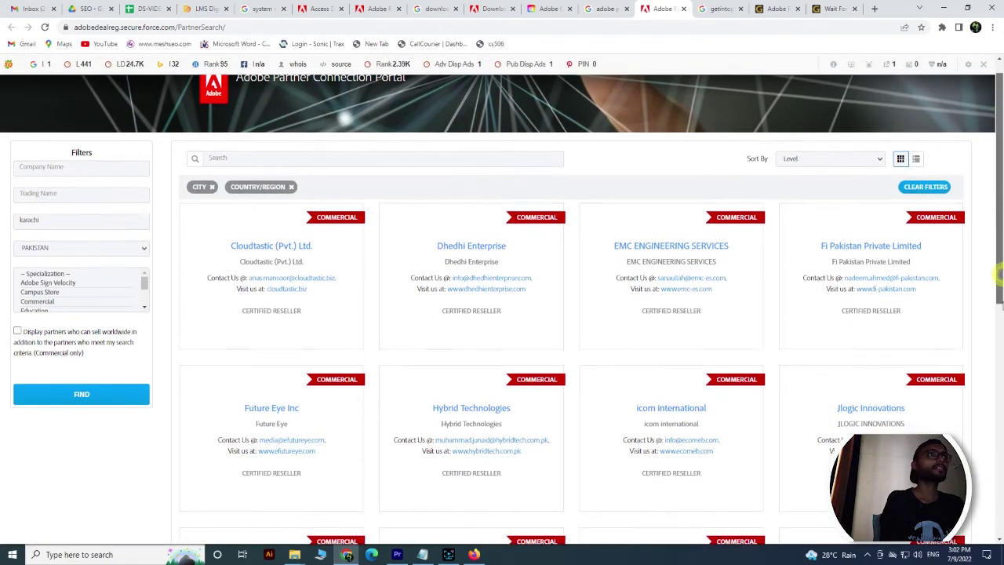
left_click_drag(999, 335, 1001, 425)
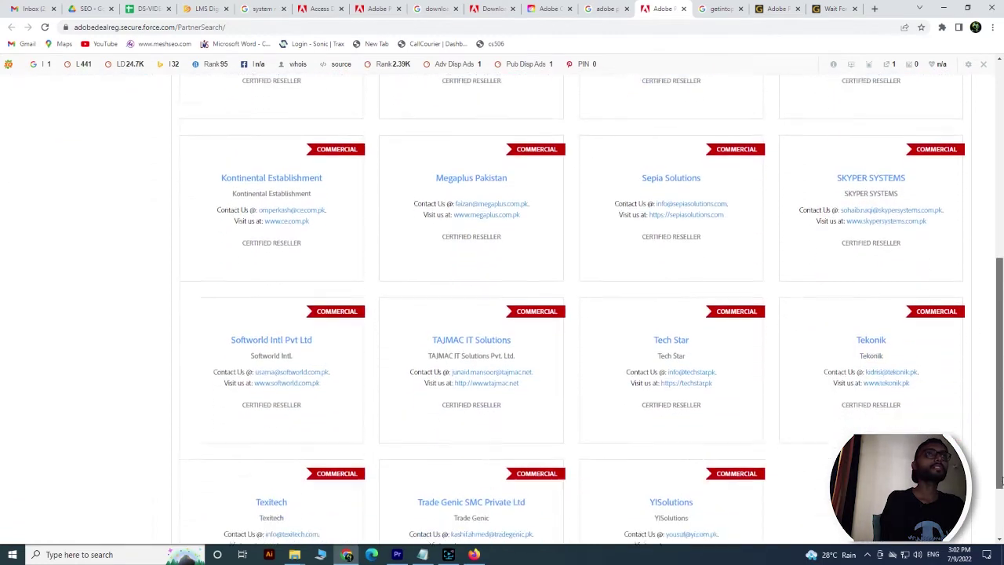
left_click_drag(1001, 425, 1001, 251)
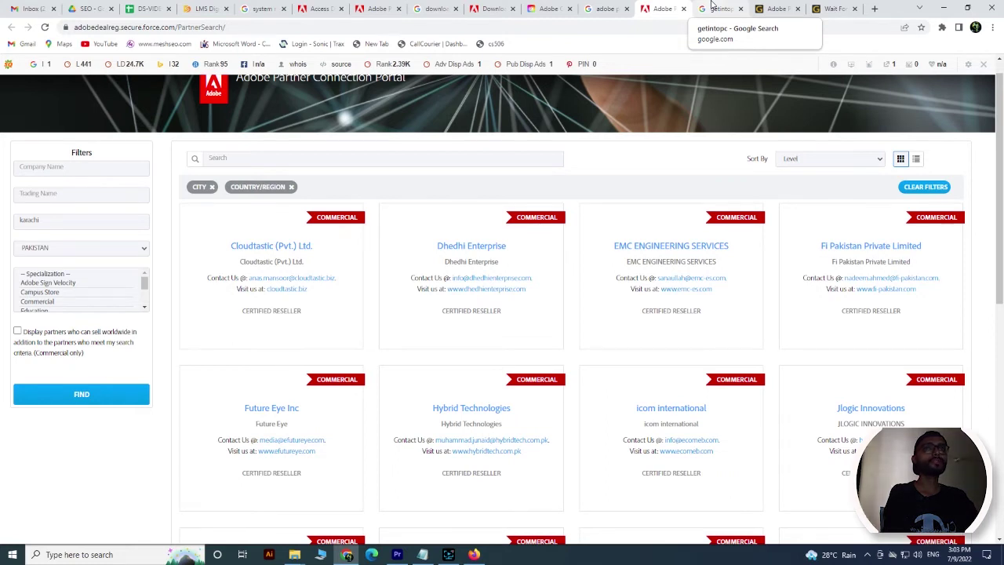
mouse_move(638, 410)
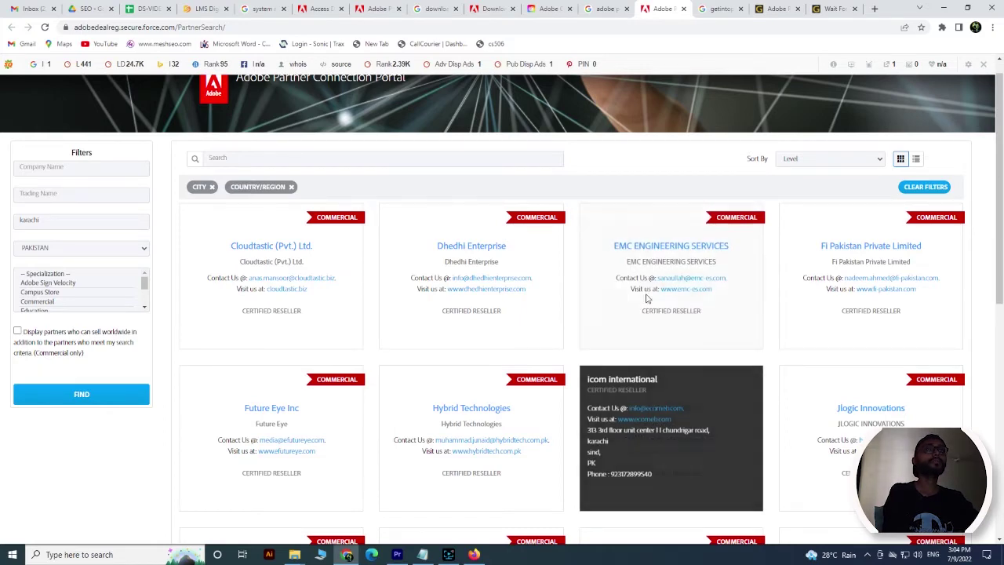
left_click(715, 10)
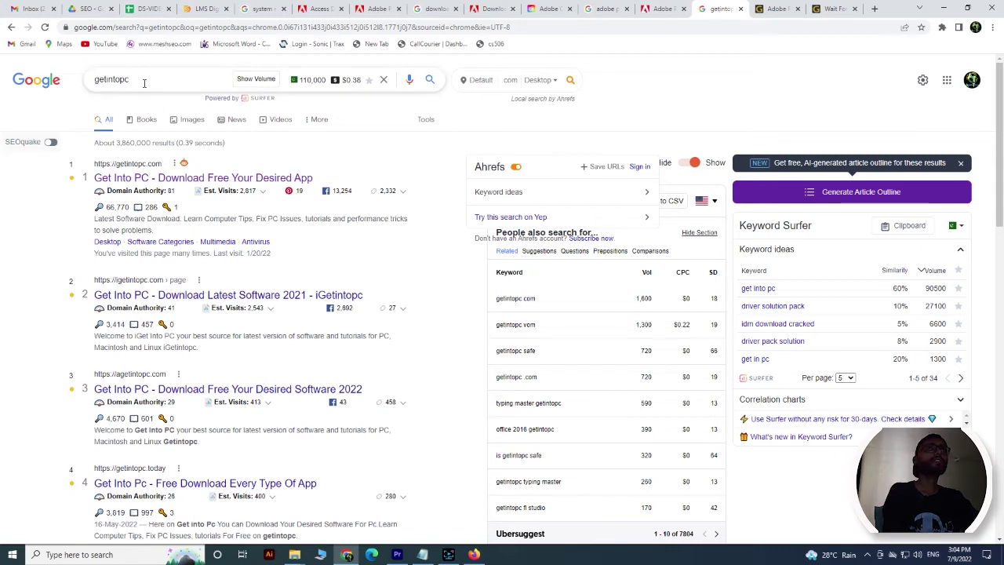
- Search getintopc.com from its homepage for 'adobe premier pro'
left_click_drag(146, 81, 82, 90)
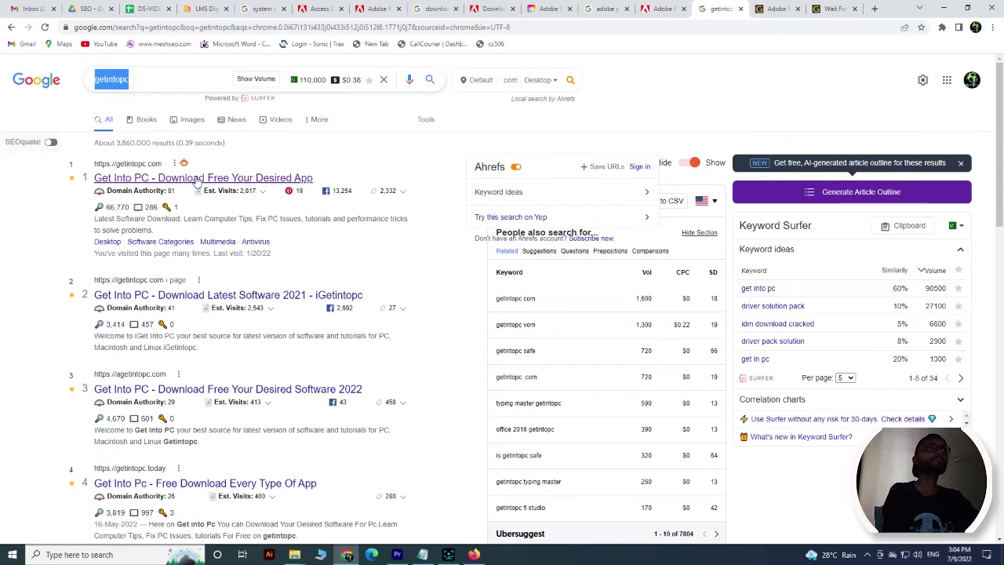
key("ctrl+Tab")
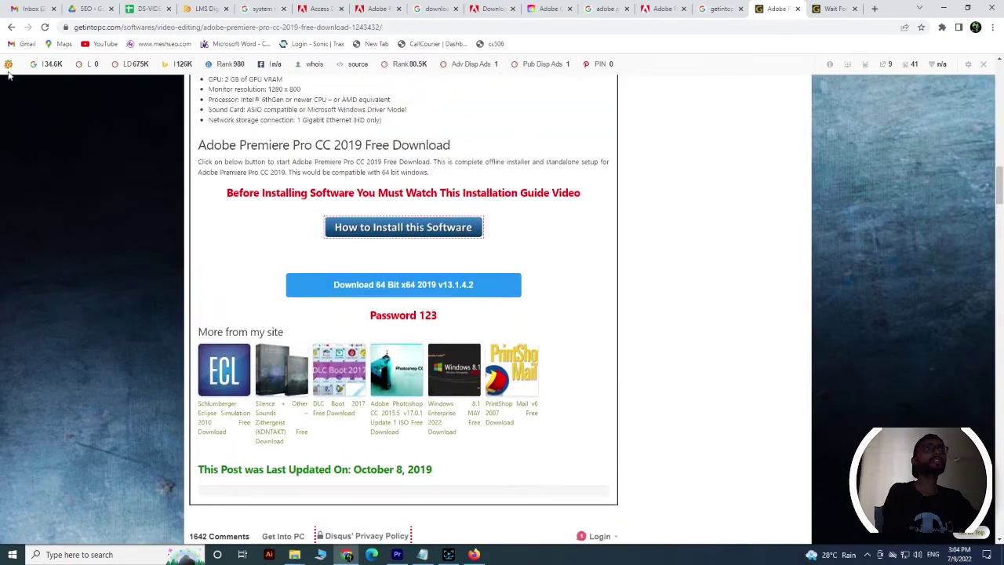
left_click(11, 27)
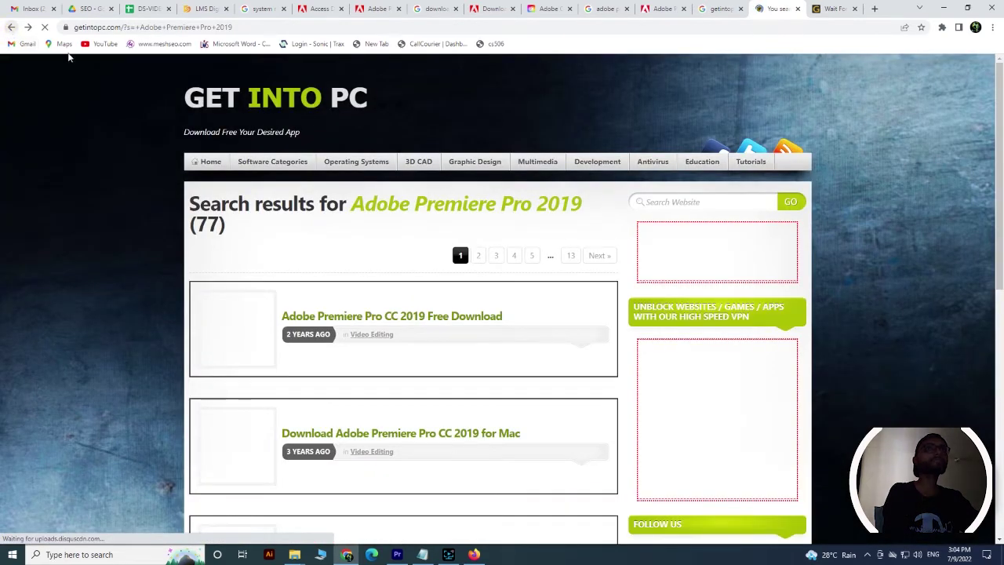
left_click(11, 27)
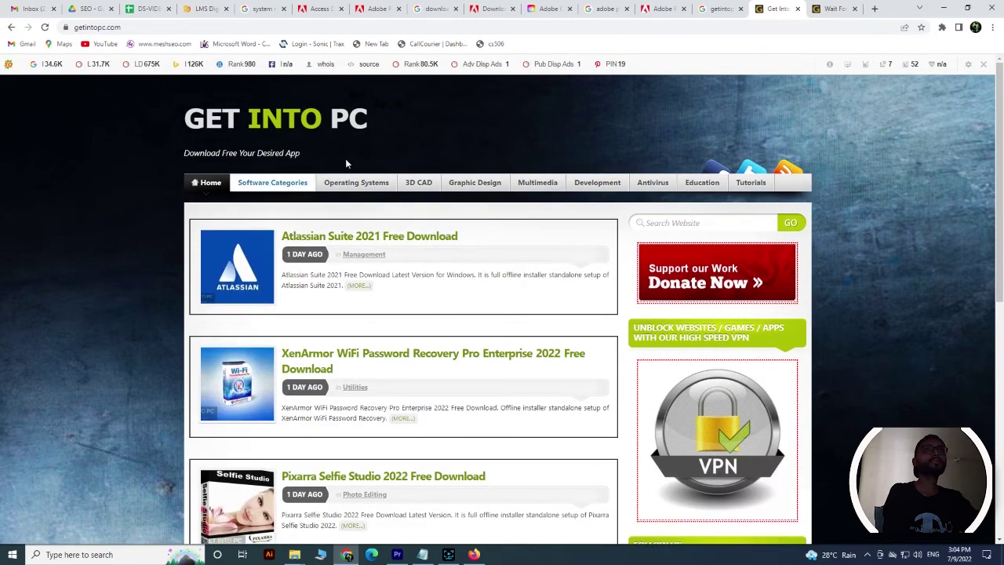
left_click(719, 224)
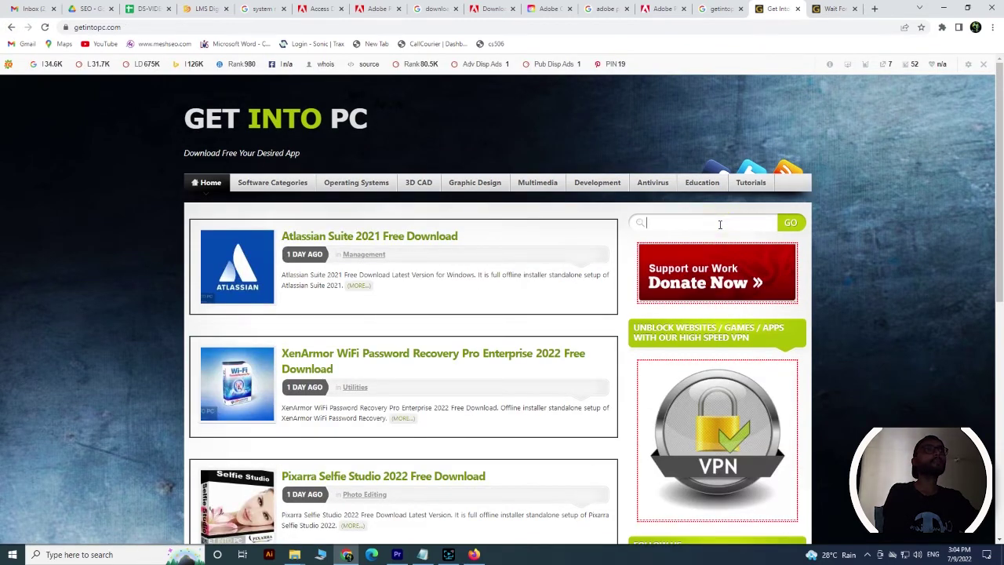
type("adobe premier pro")
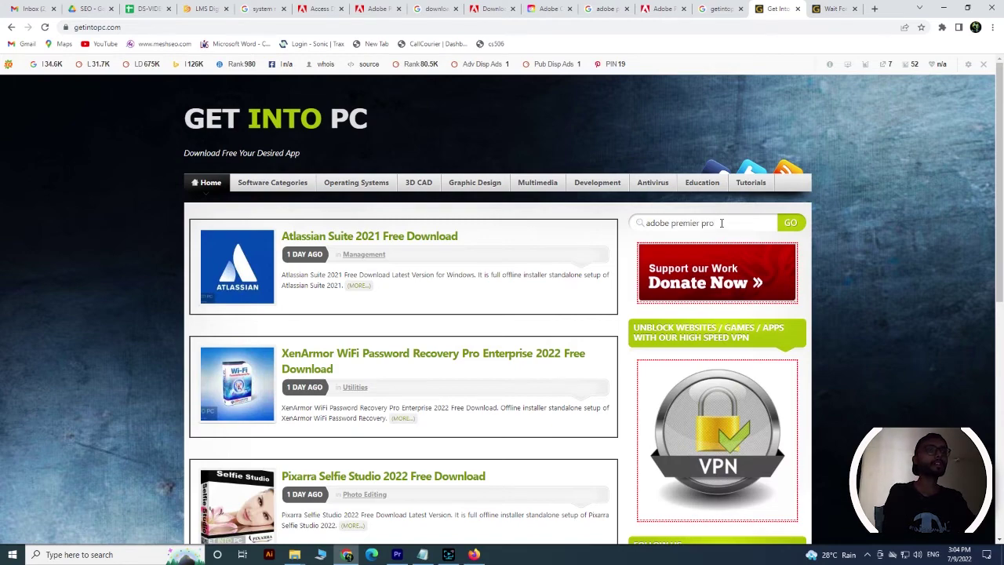
left_click(788, 223)
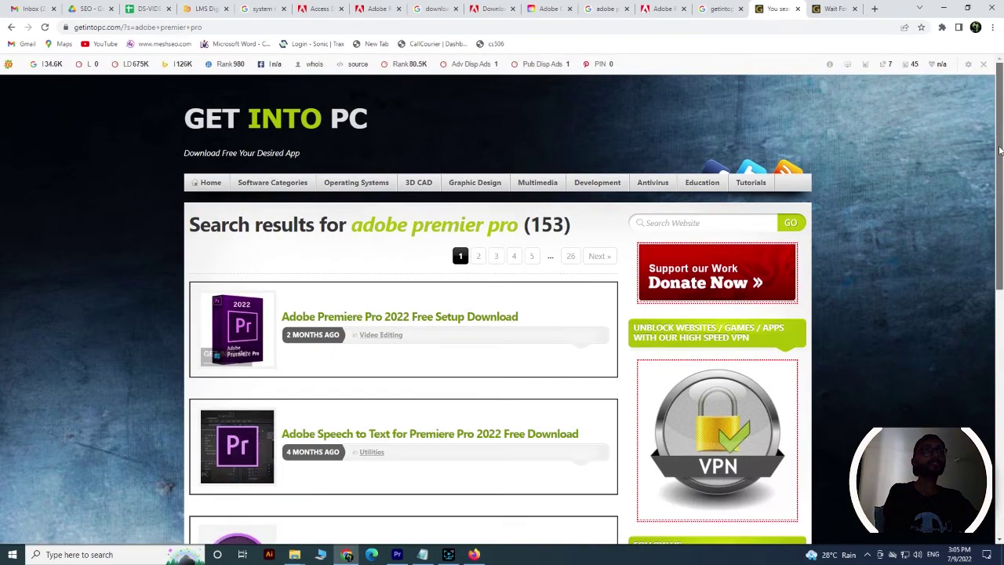
- Refine the site search to 'Adobe Premiere Pro 2019', listing 77 results
left_click_drag(999, 150, 1001, 191)
left_click(726, 140)
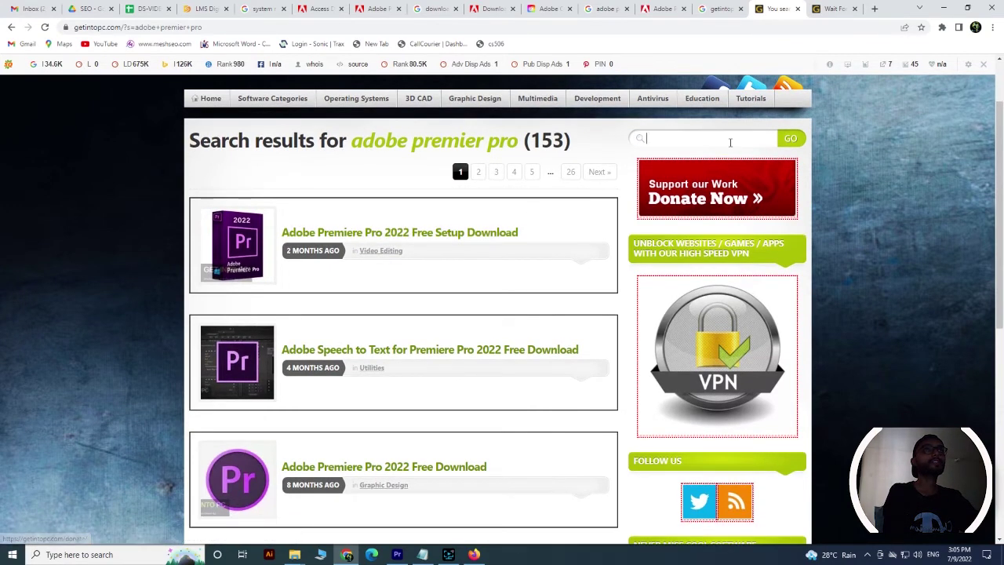
left_click_drag(1001, 176, 1001, 172)
left_click(281, 230)
left_click_drag(281, 230, 409, 240)
key("ctrl+c")
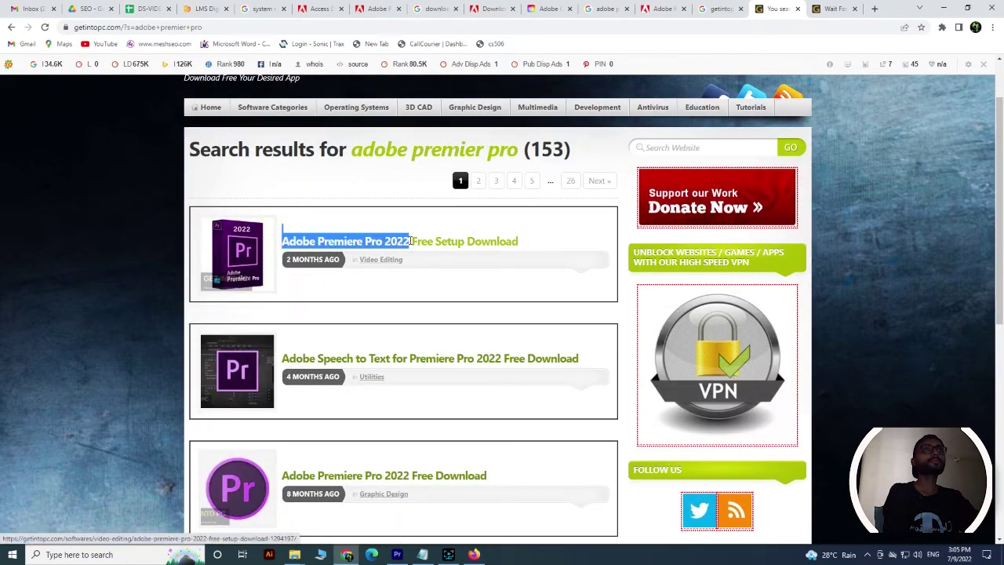
left_click(662, 148)
key("ctrl+v")
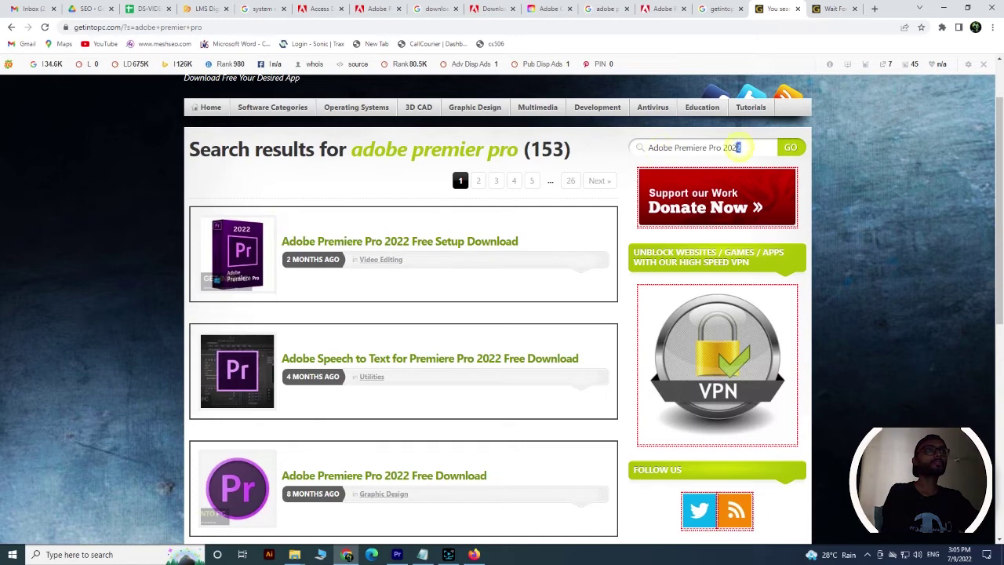
type("19")
key("Return")
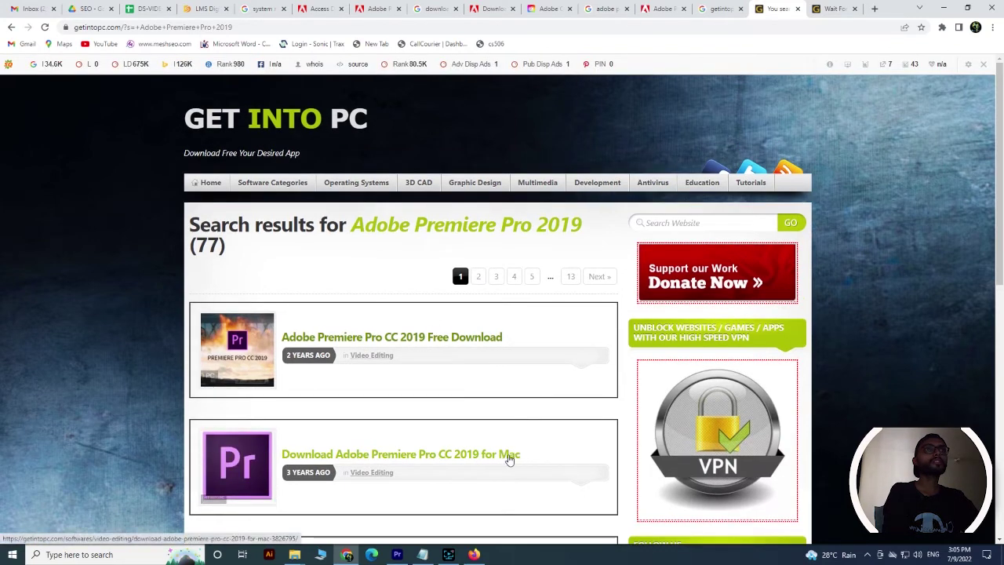
- Open the Adobe Premiere Pro CC 2019 post and start the 64-bit download
left_click(453, 337)
left_click_drag(1001, 158, 1001, 442)
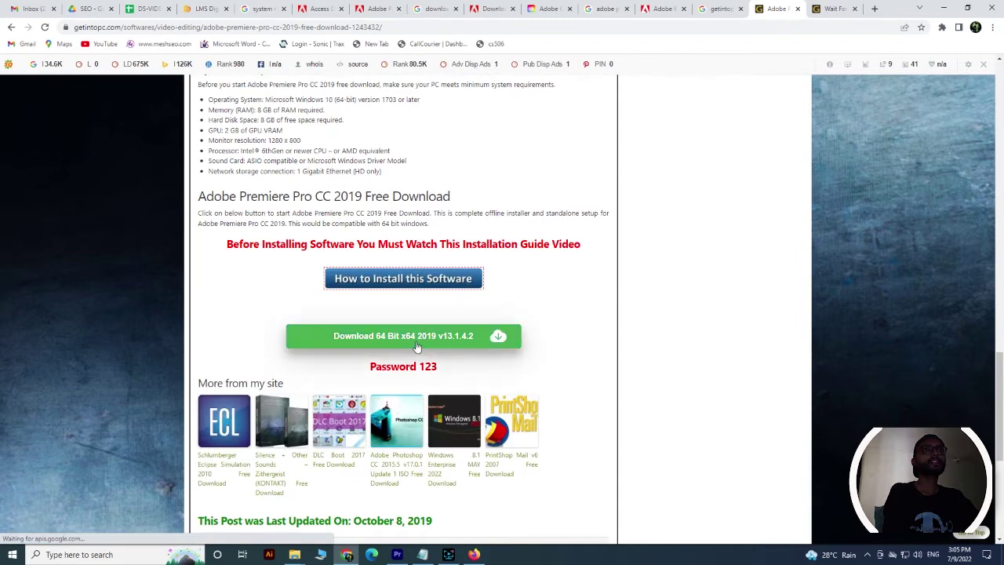
left_click(417, 343)
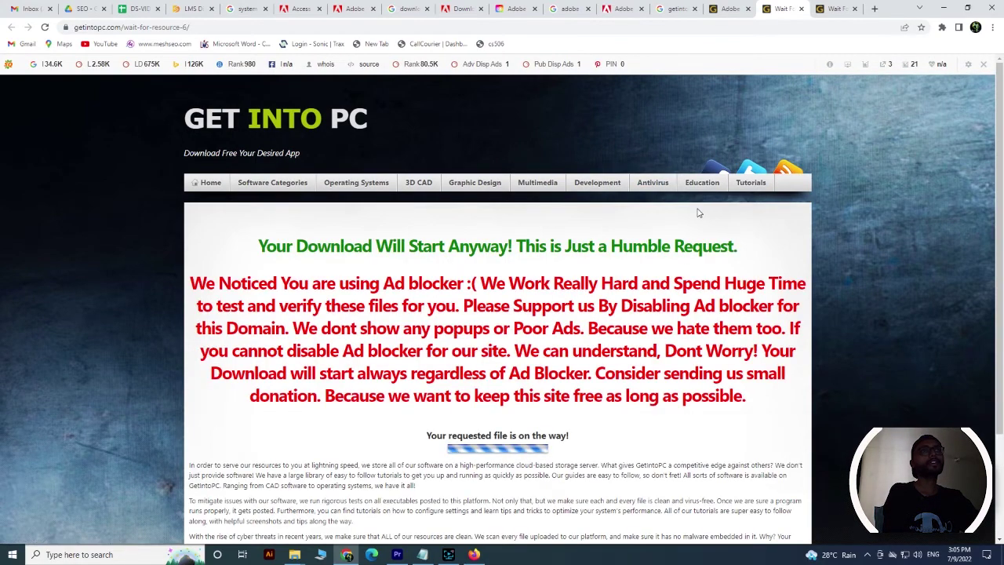
mouse_move(1000, 228)
left_mouse_down()
mouse_move(1001, 290)
mouse_move(970, 411)
left_mouse_up()
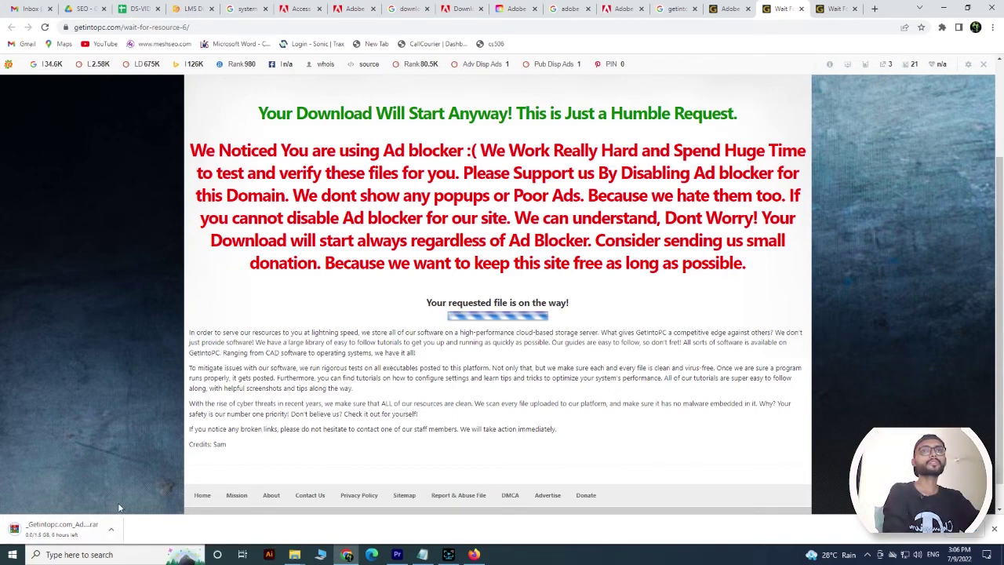
- Cancel the download, close the downloads bar and return to the DS-VIDEO-EDITING-2022 spreadsheet
left_click(111, 529)
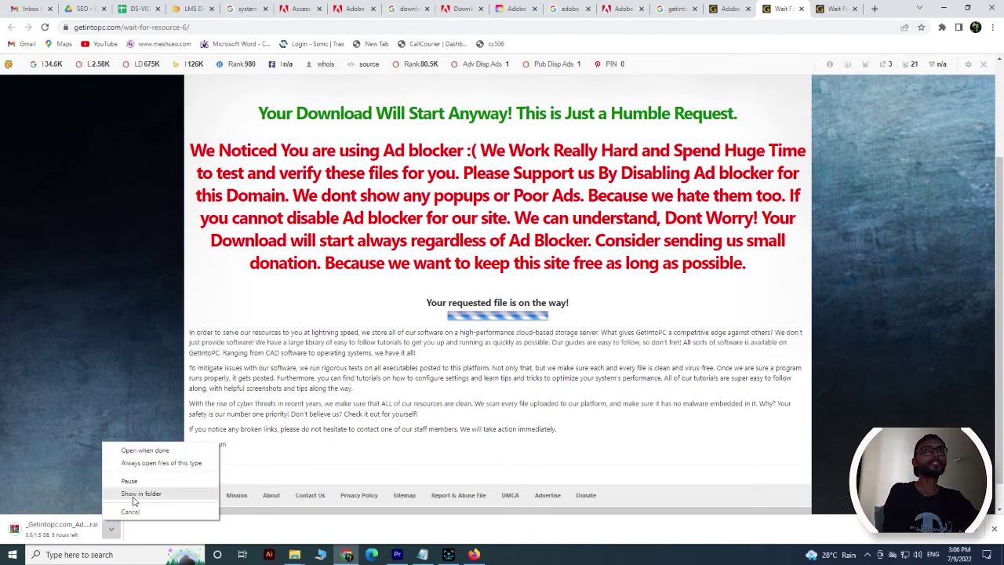
left_click(130, 511)
left_click(993, 531)
key("ctrl+Tab")
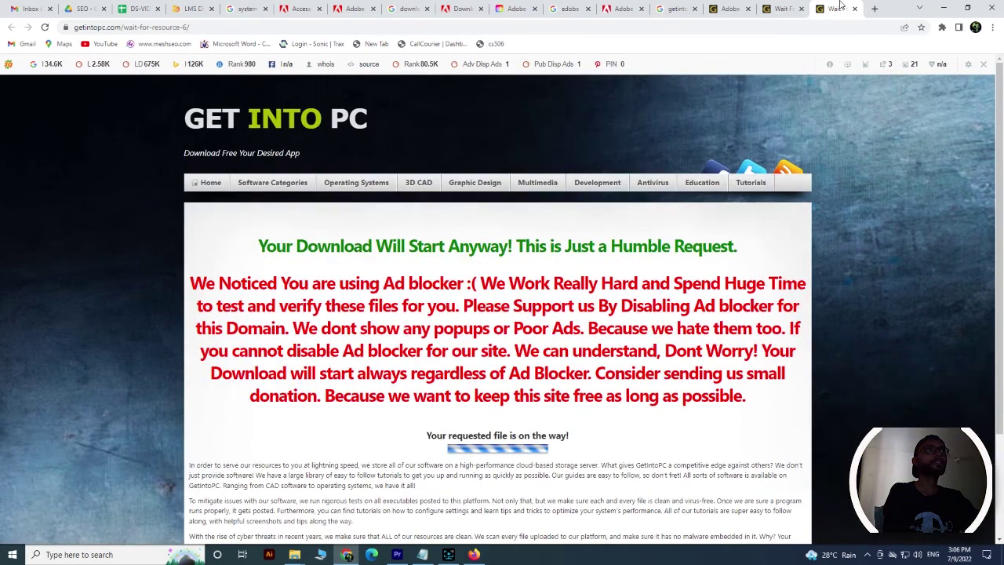
left_click(141, 9)
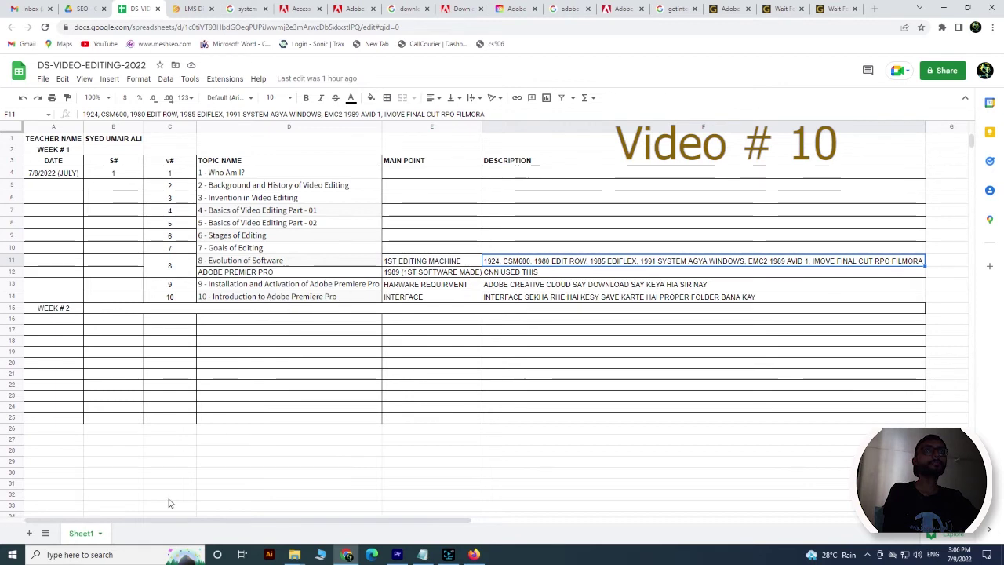
- Search Windows for 'premier' and bring Premiere Pro 2021's Home screen forward
left_click(125, 557)
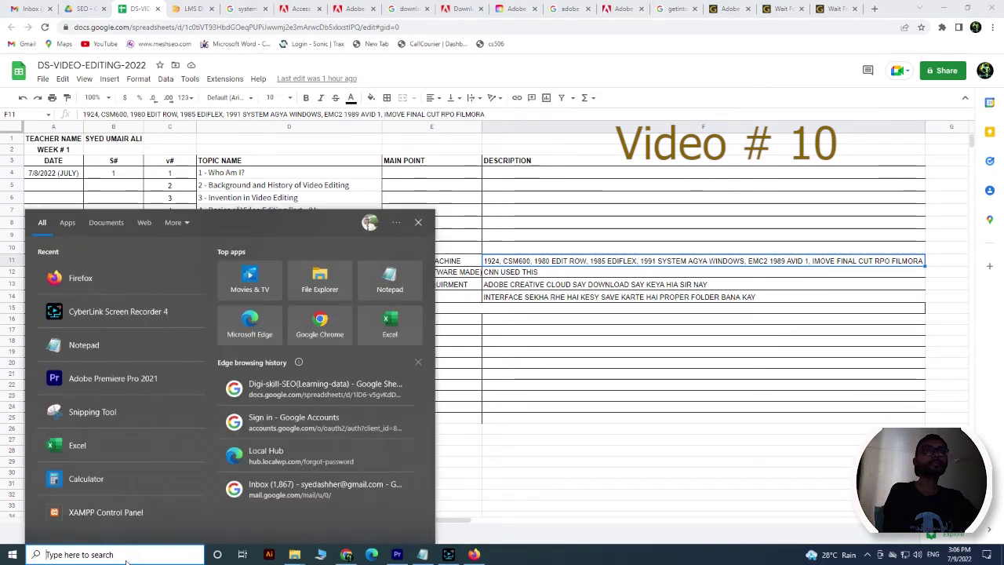
type("premier")
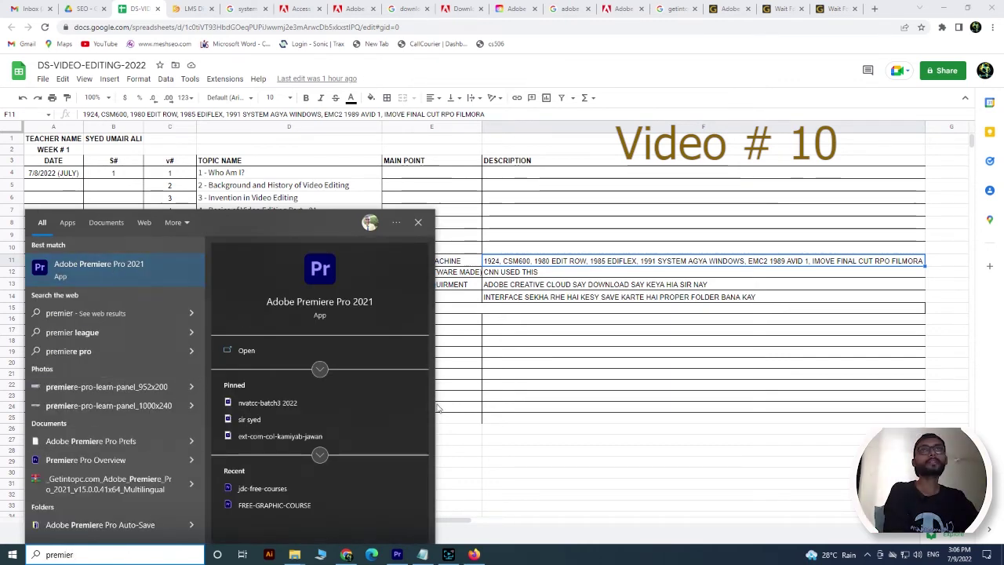
mouse_move(397, 555)
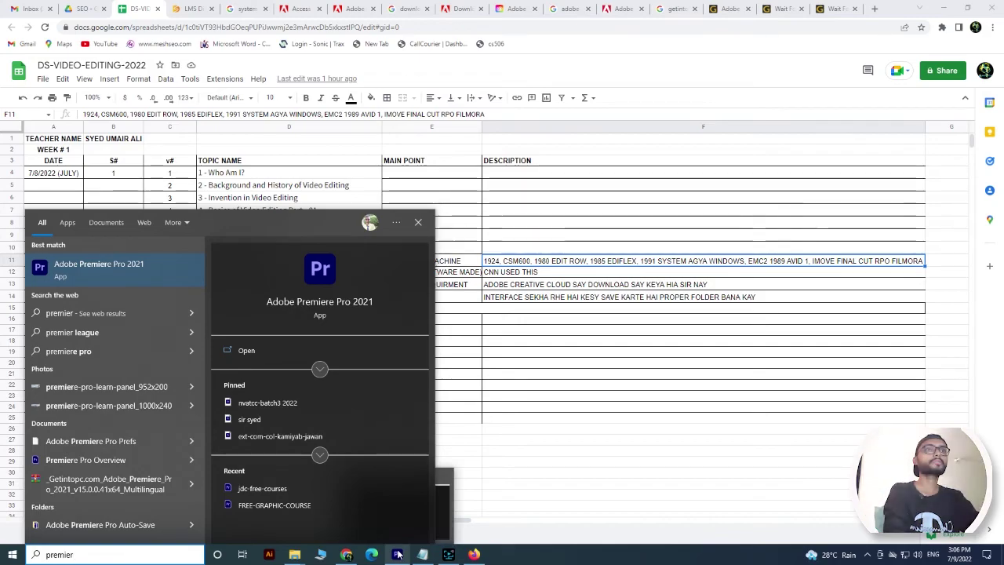
left_click(398, 554)
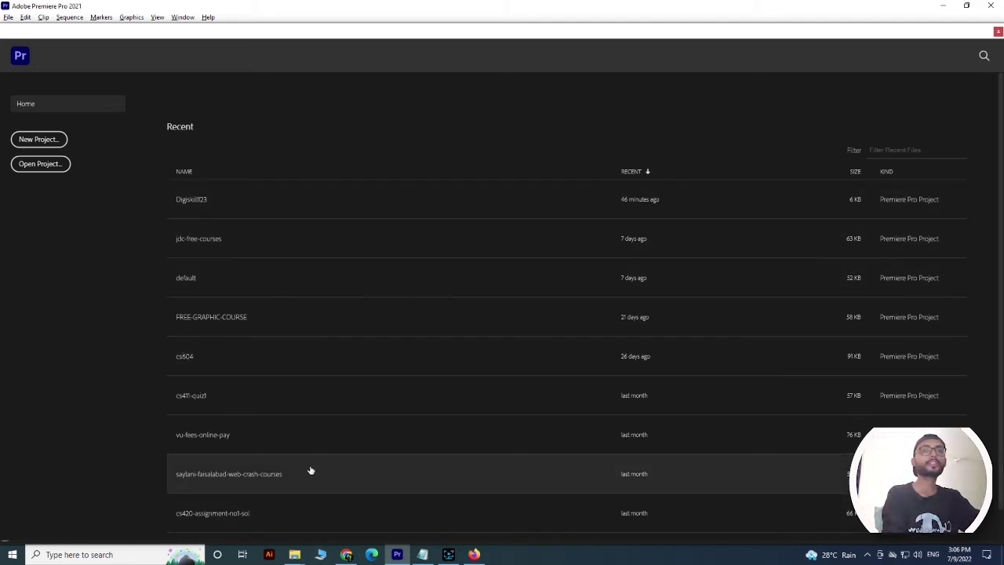
- Switch to the File Explorer window showing the Digiskills folder
mouse_move(293, 558)
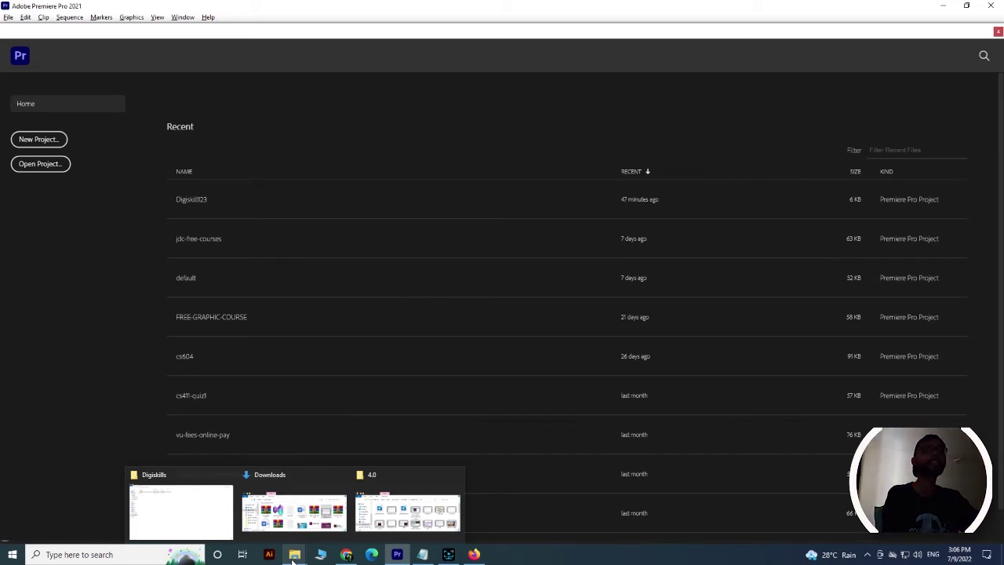
left_click(187, 507)
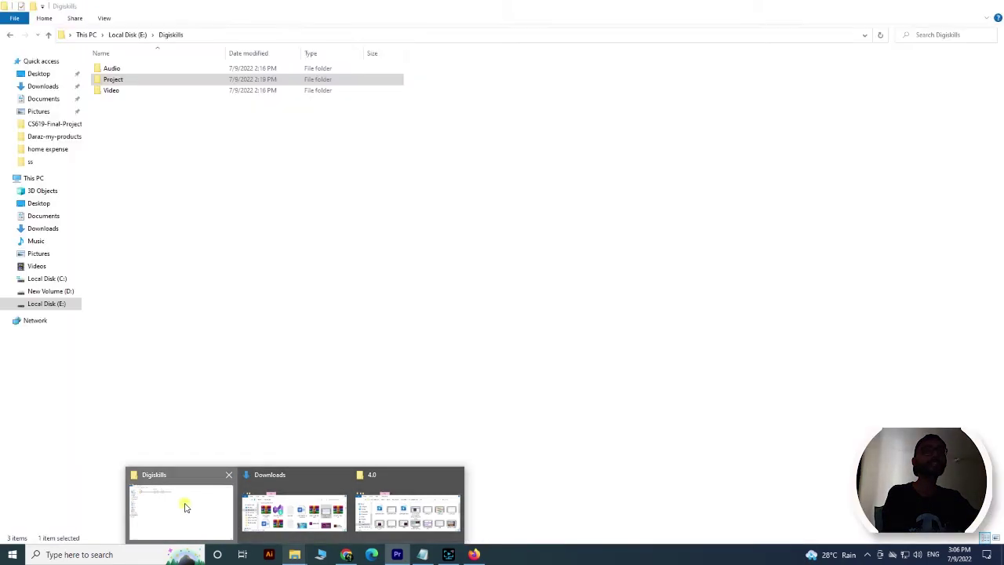
- Open E:\Digiskills and create a new folder named xyz inside it
left_click(11, 36)
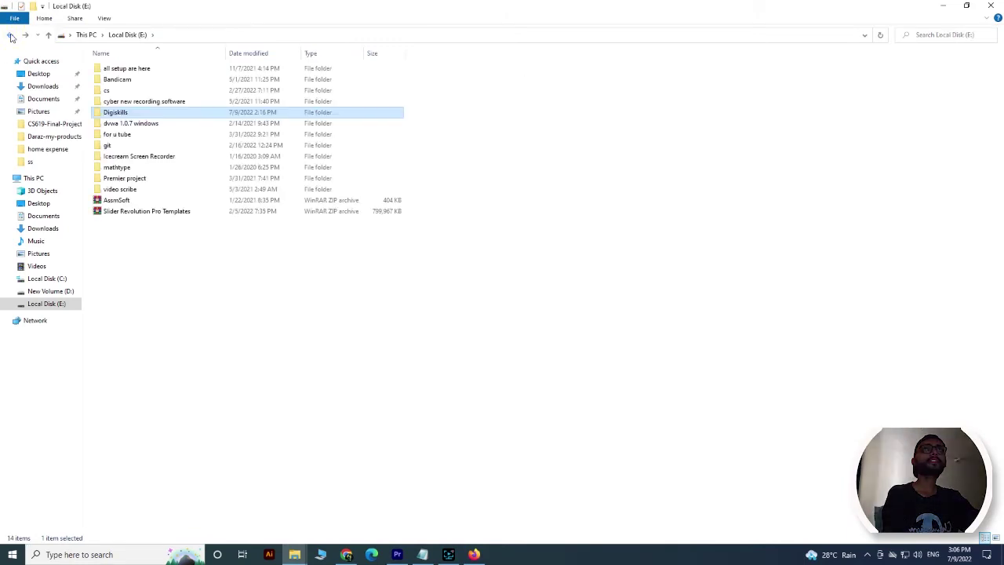
left_click(63, 311)
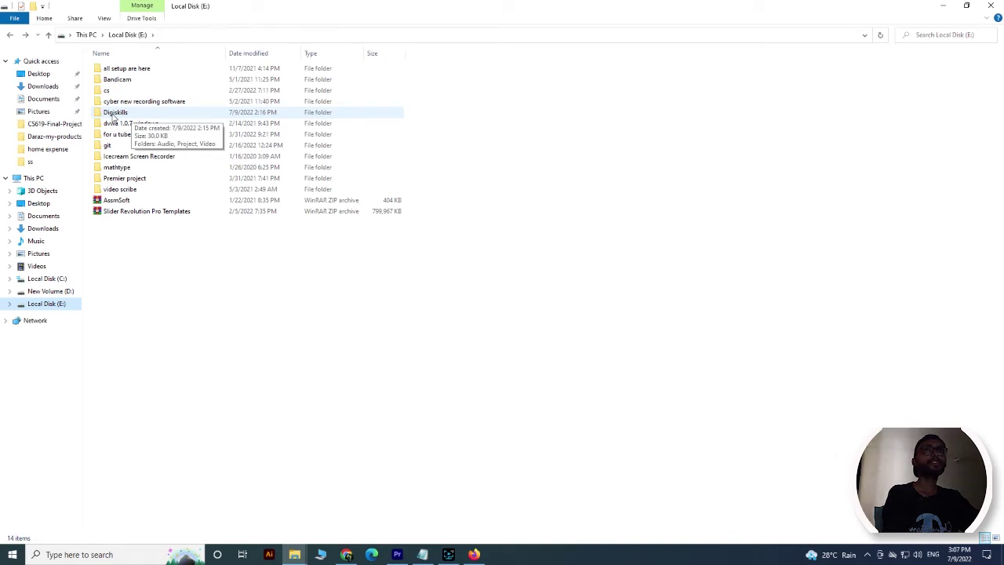
double_click(113, 116)
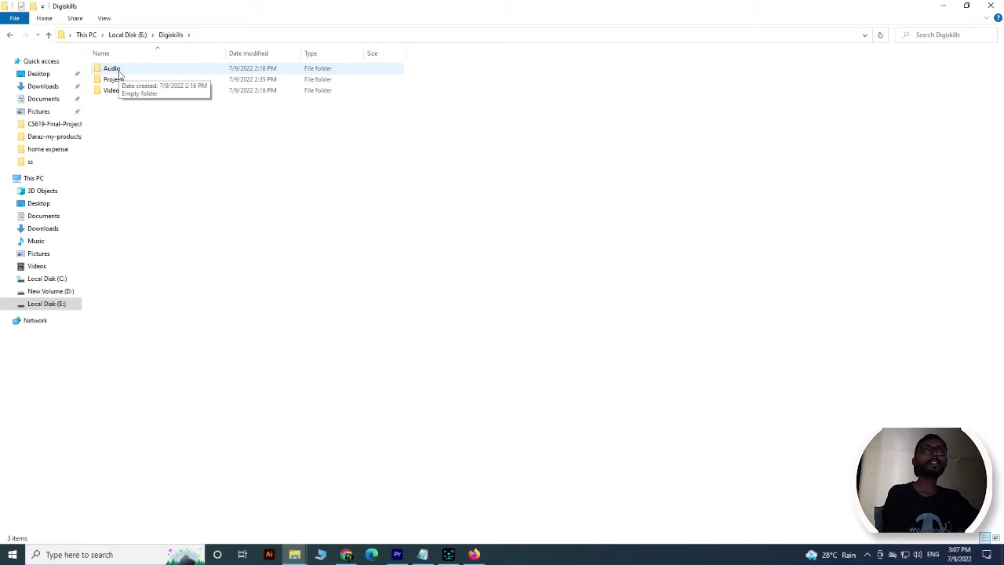
right_click(286, 280)
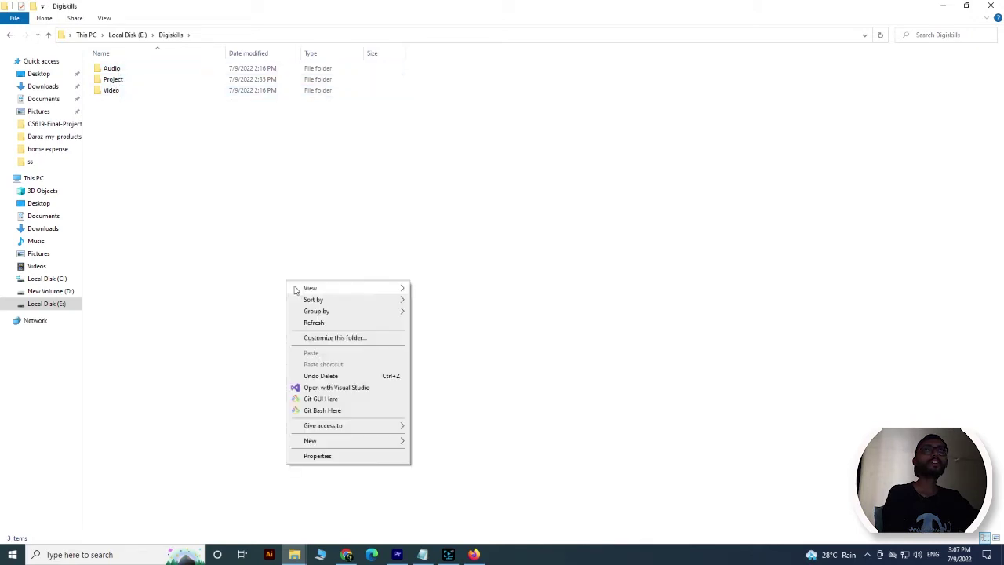
left_click(369, 443)
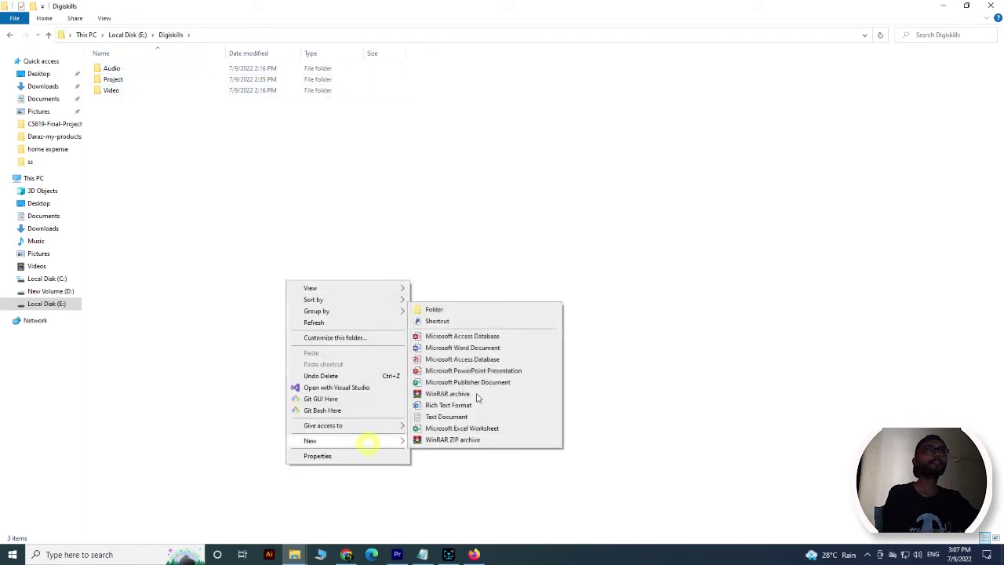
left_click(461, 312)
type("xyz")
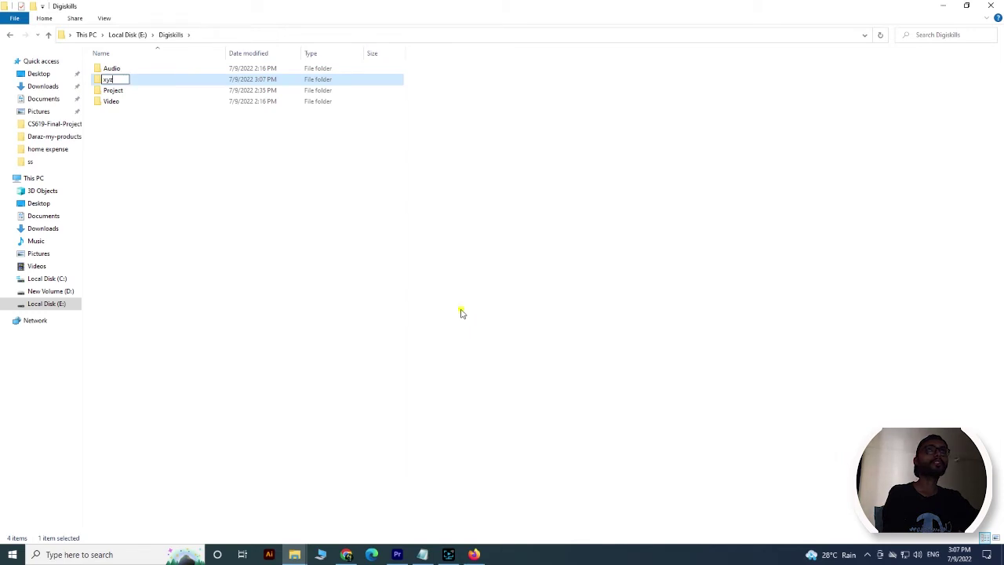
key("Return")
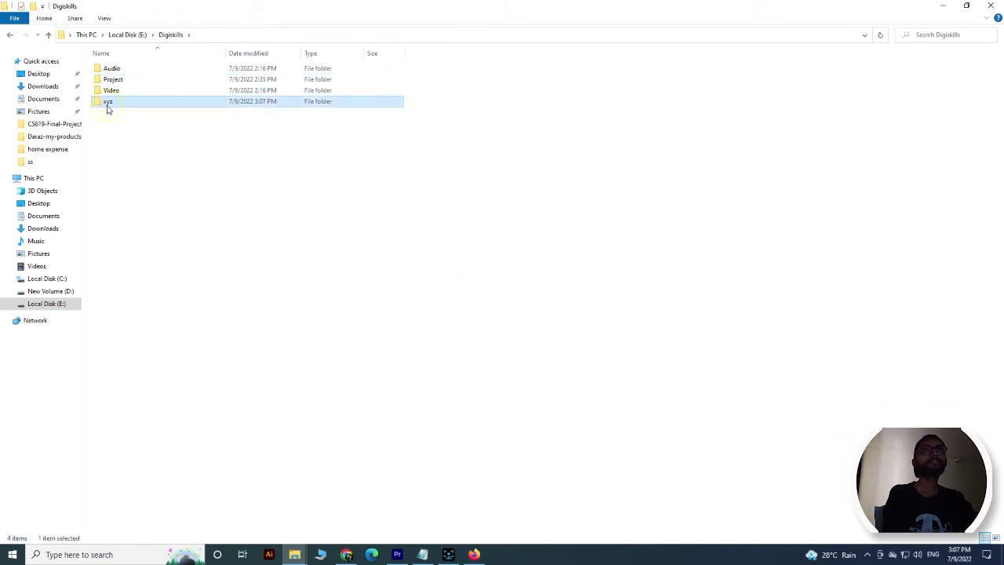
- Delete the xyz folder and bring Premiere Pro back to the front
key("Delete")
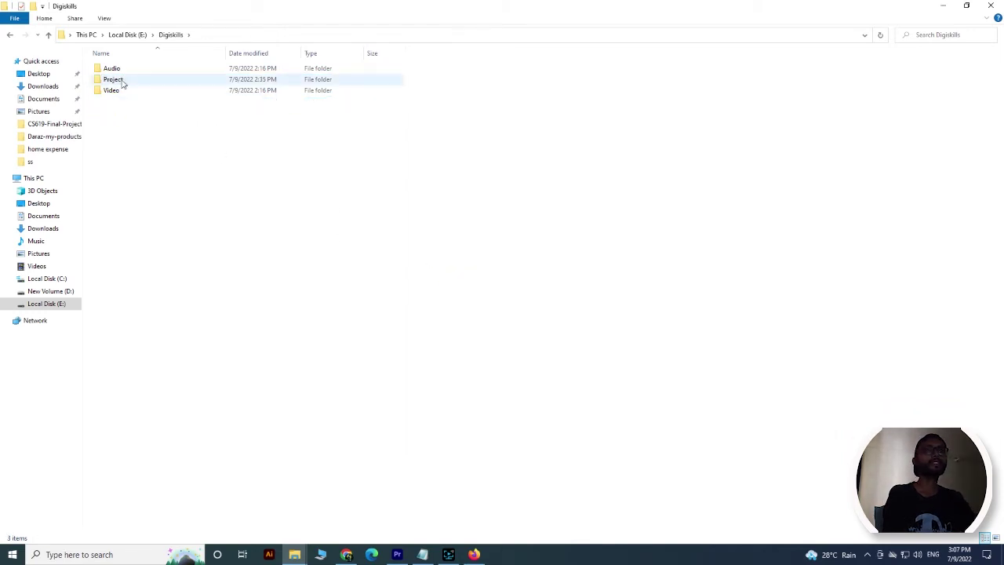
mouse_move(123, 83)
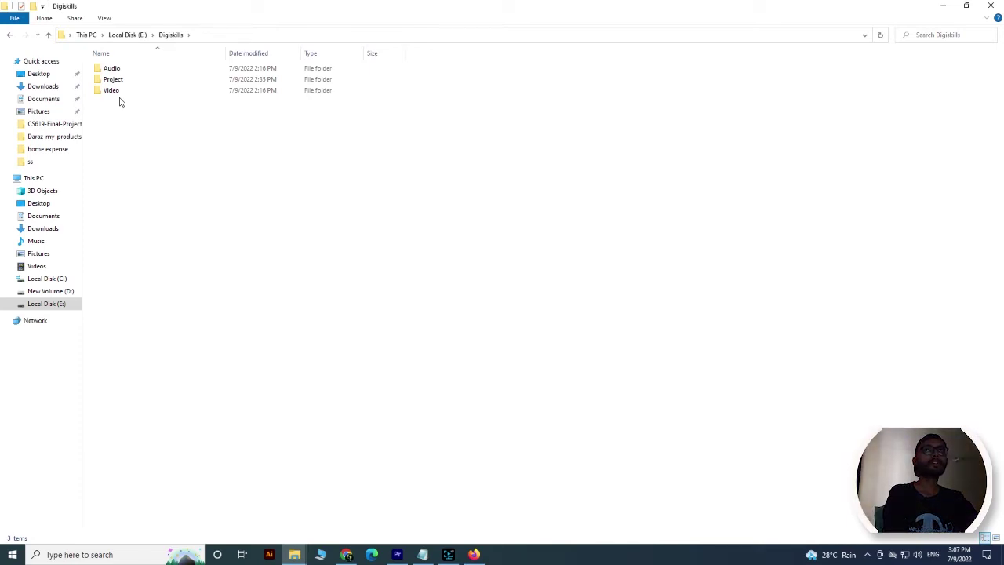
left_click(404, 556)
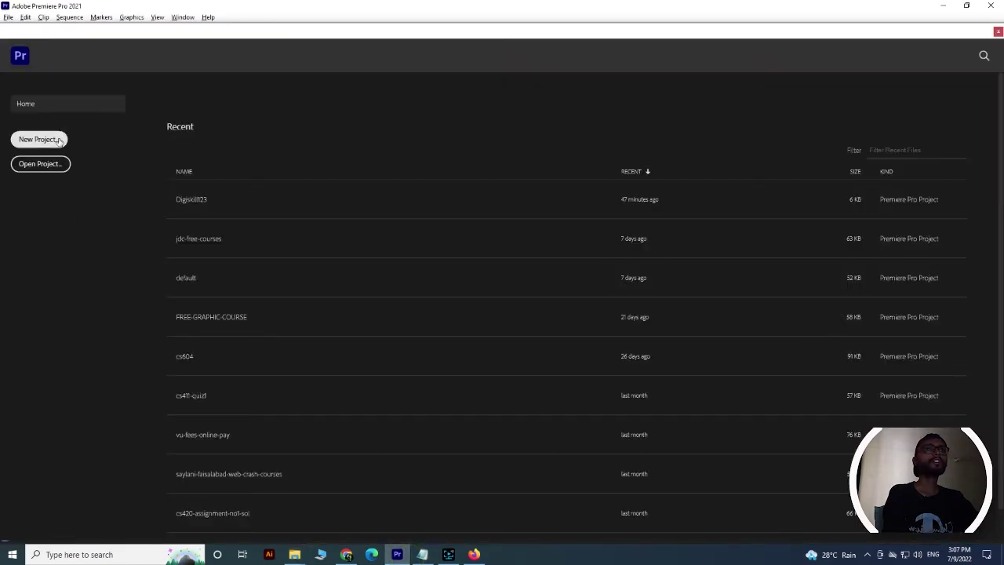
- Start a new project saving to E:\Digiskills\Project, then switch to File Explorer's Digiskills window
left_click(24, 140)
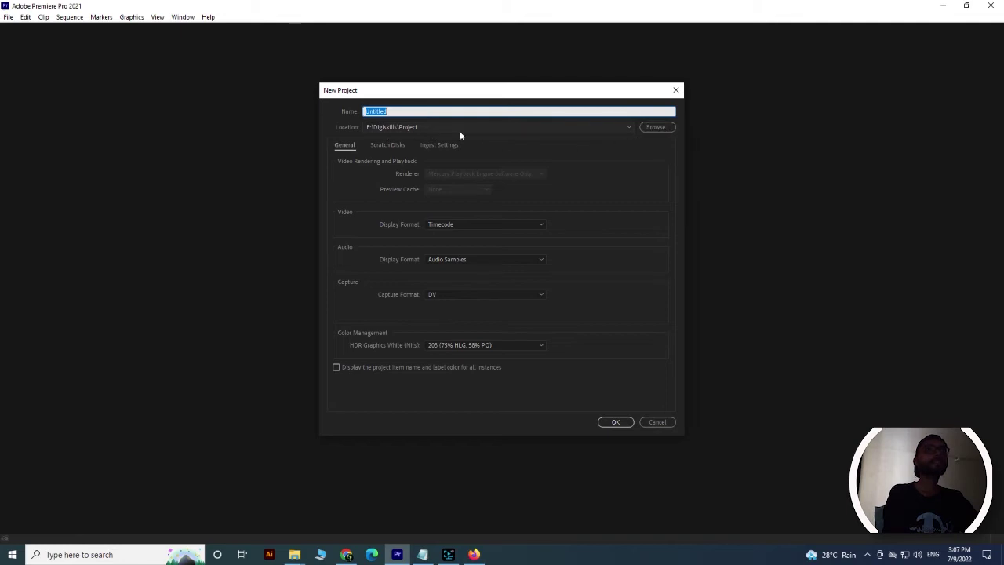
left_click(663, 128)
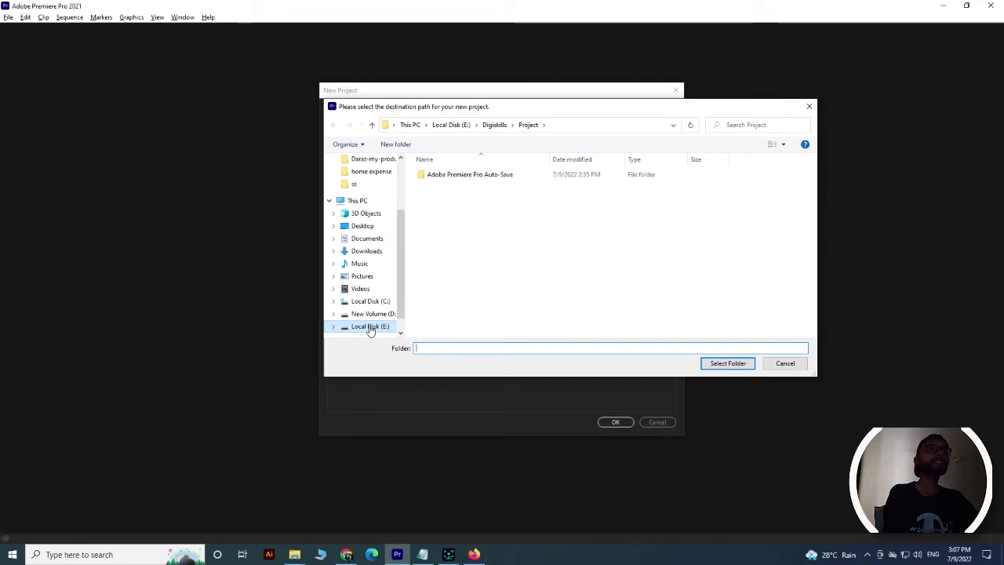
left_click(370, 327)
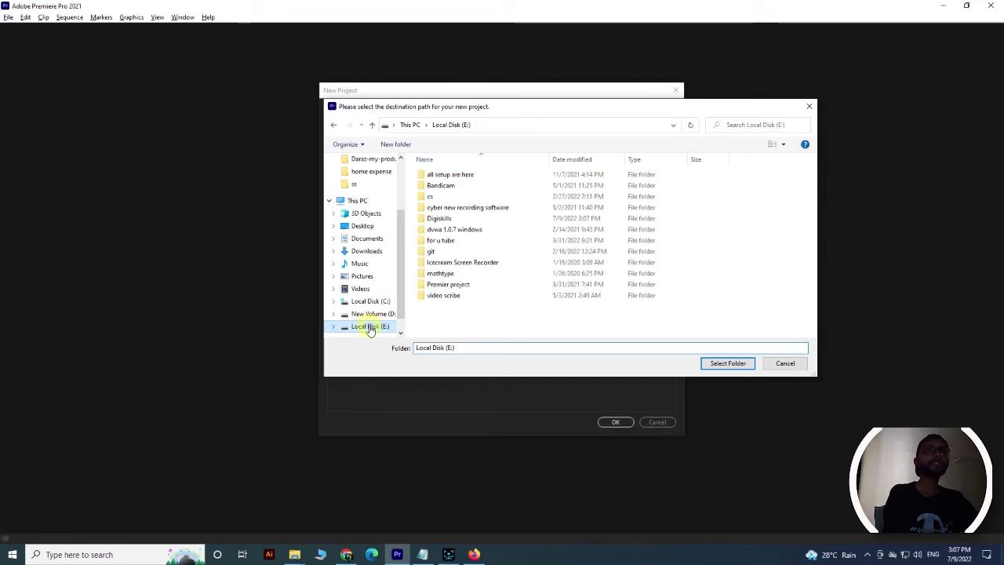
double_click(444, 218)
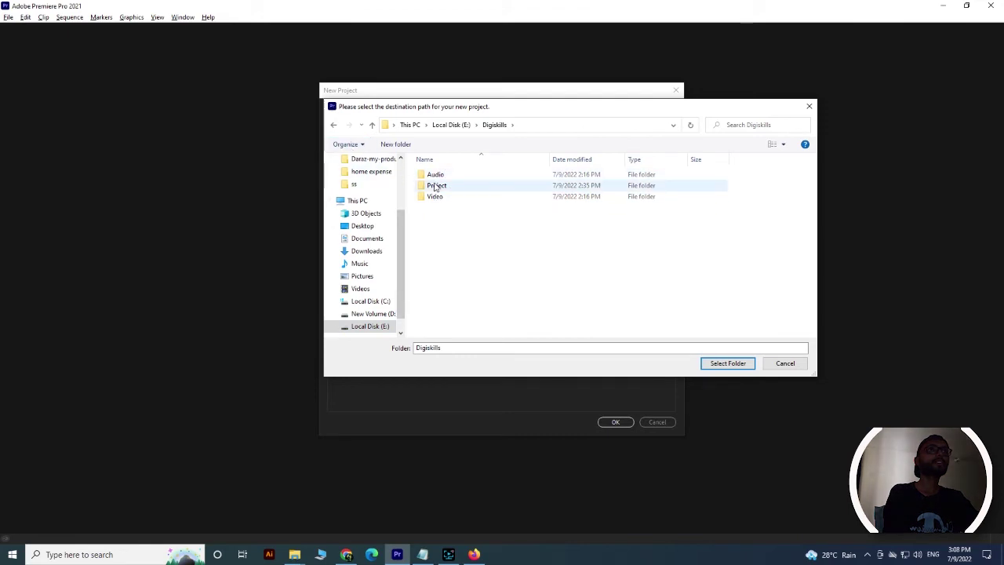
left_click(436, 186)
left_click(729, 364)
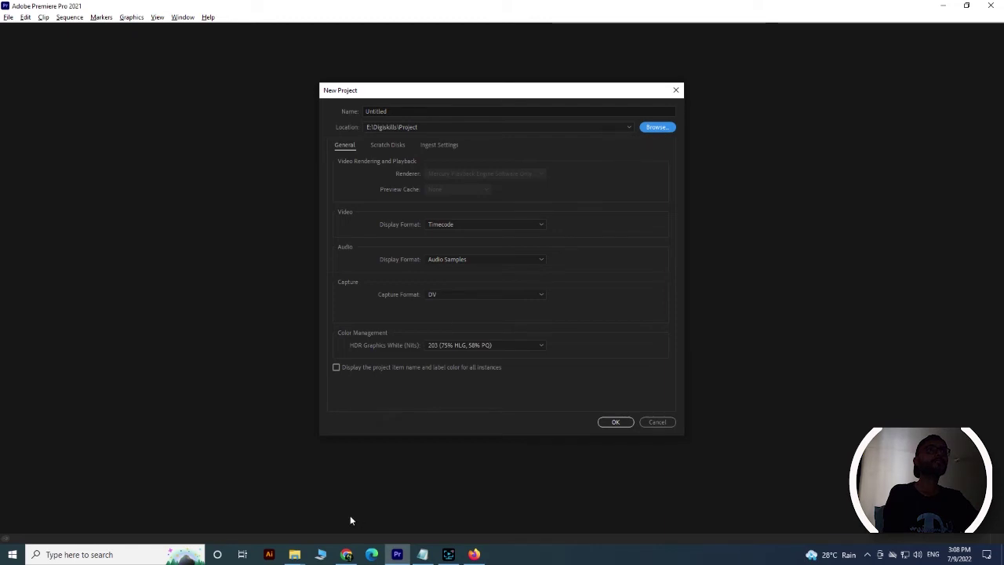
mouse_move(295, 552)
left_click(194, 505)
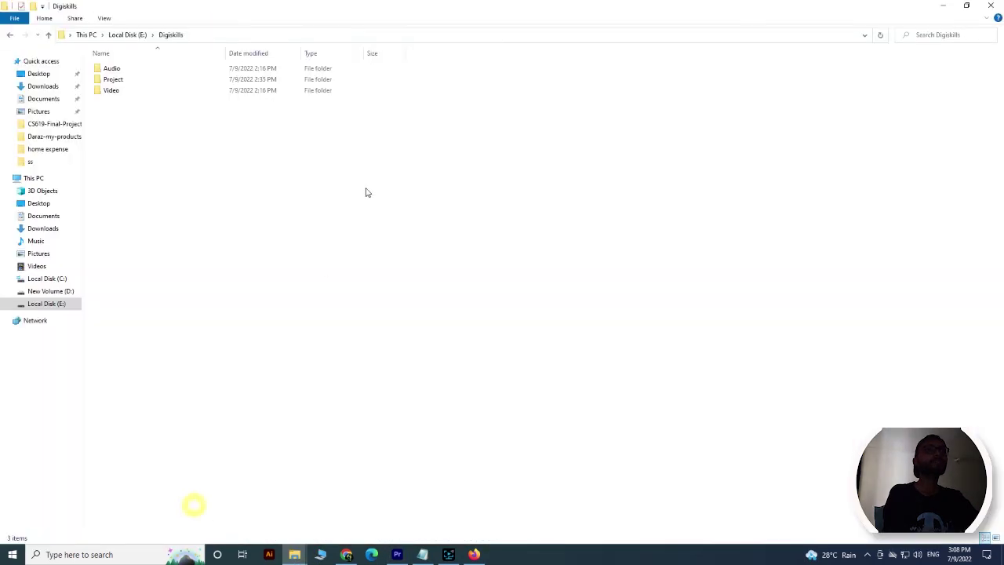
- Delete the Auto-Save folder and old Digiskill123 file from Digiskills\Project
double_click(112, 80)
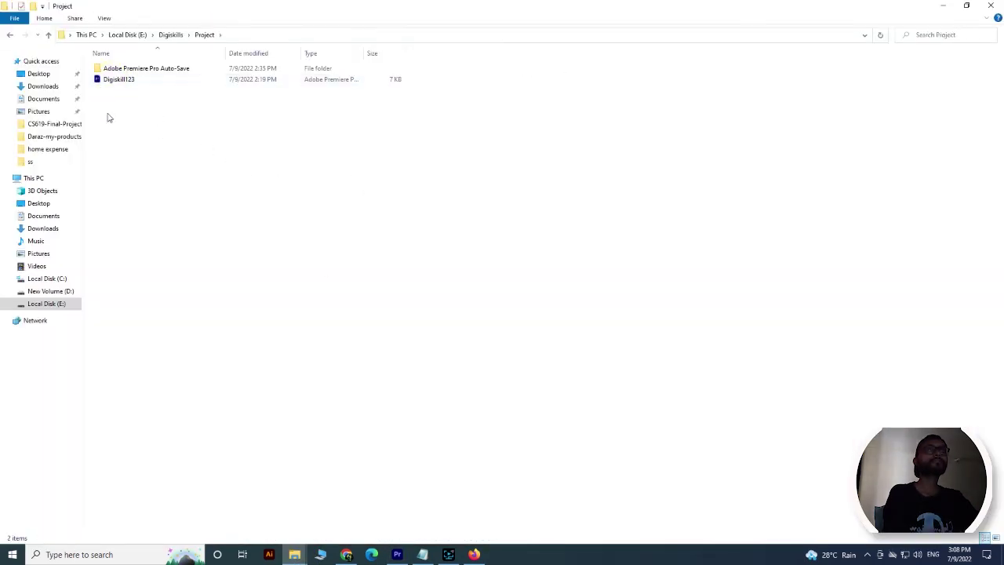
left_click_drag(149, 107, 121, 67)
key("Delete")
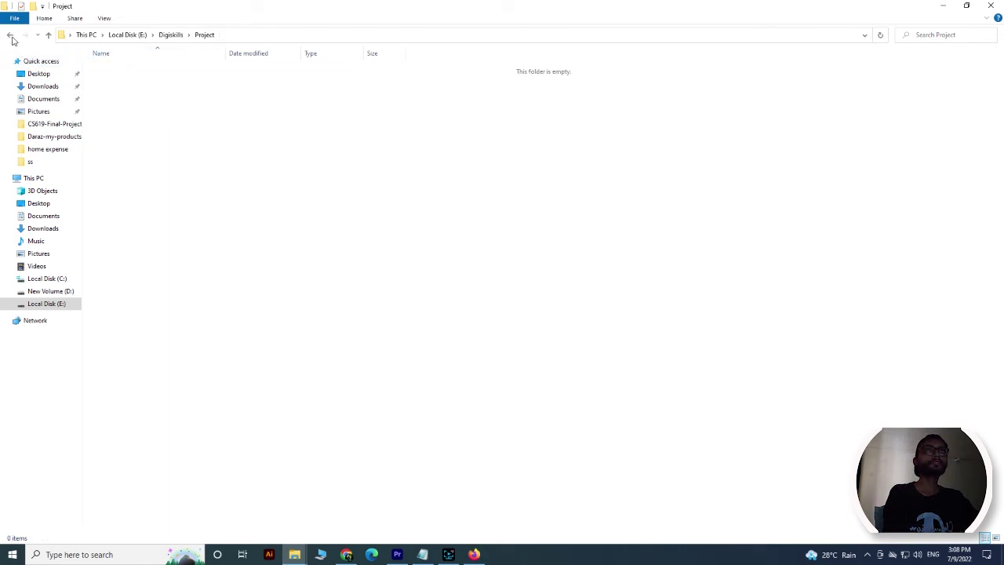
left_click(11, 36)
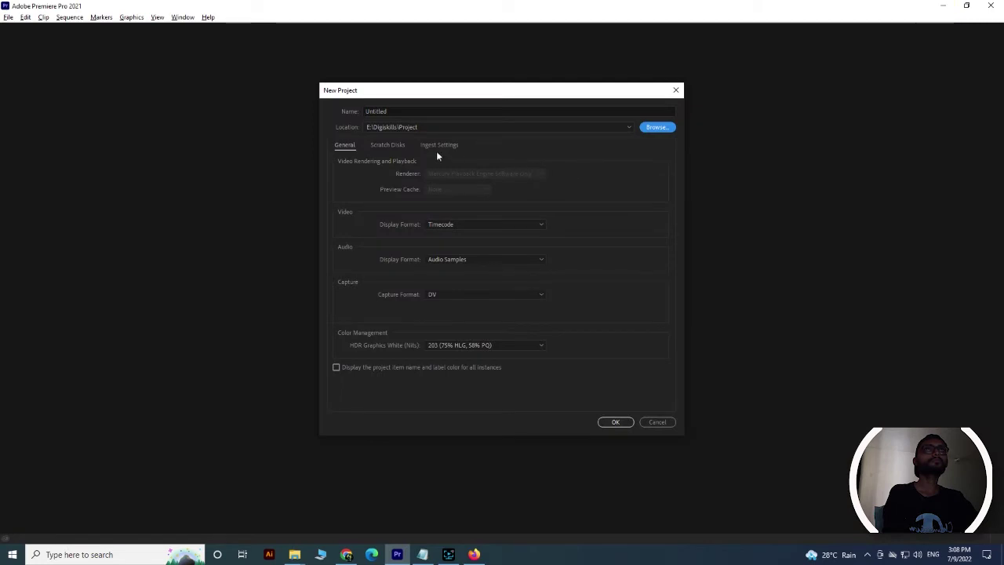
- Name the new project Digiskill123 and create it
left_click(404, 110)
type("Digisk")
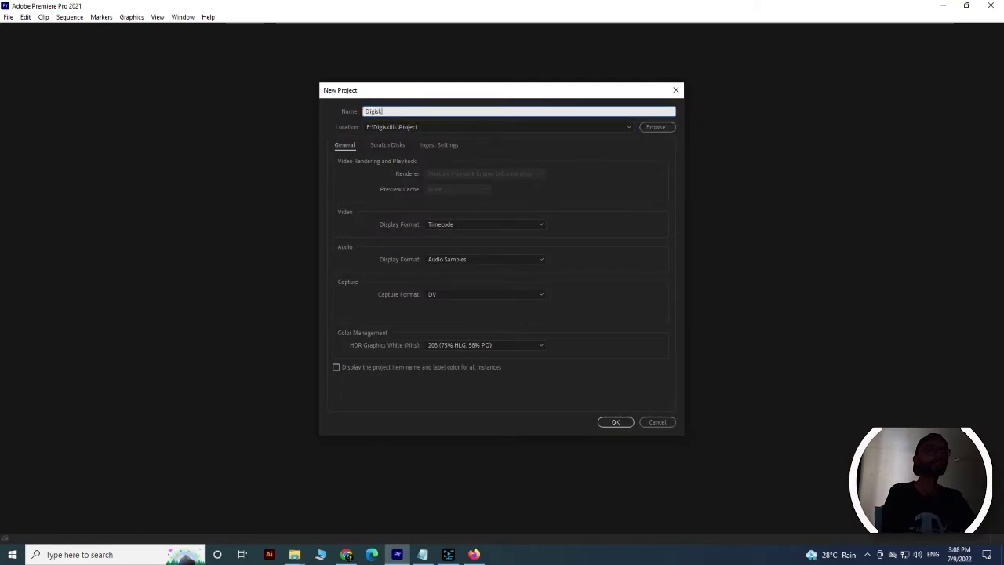
type("ill123")
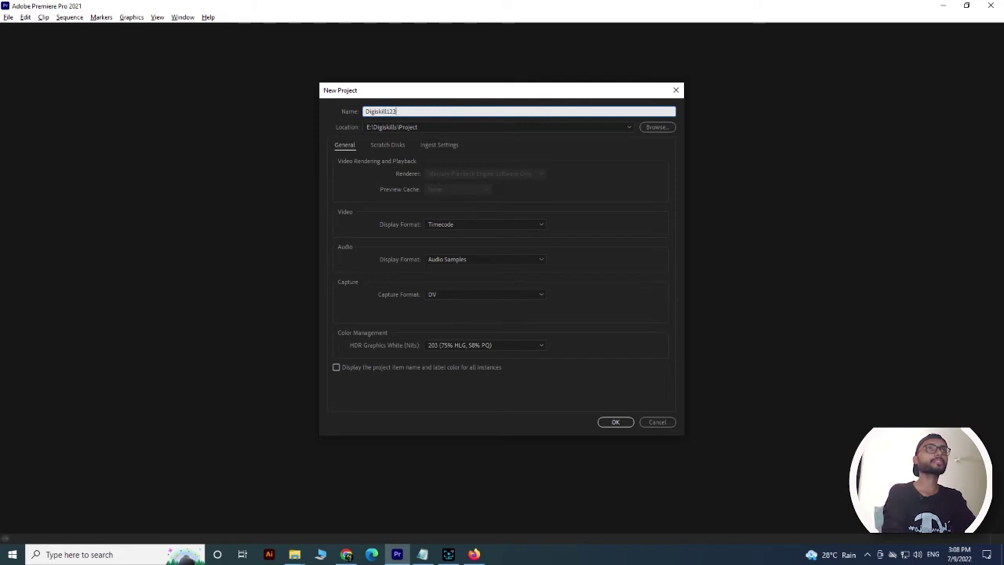
left_click(615, 422)
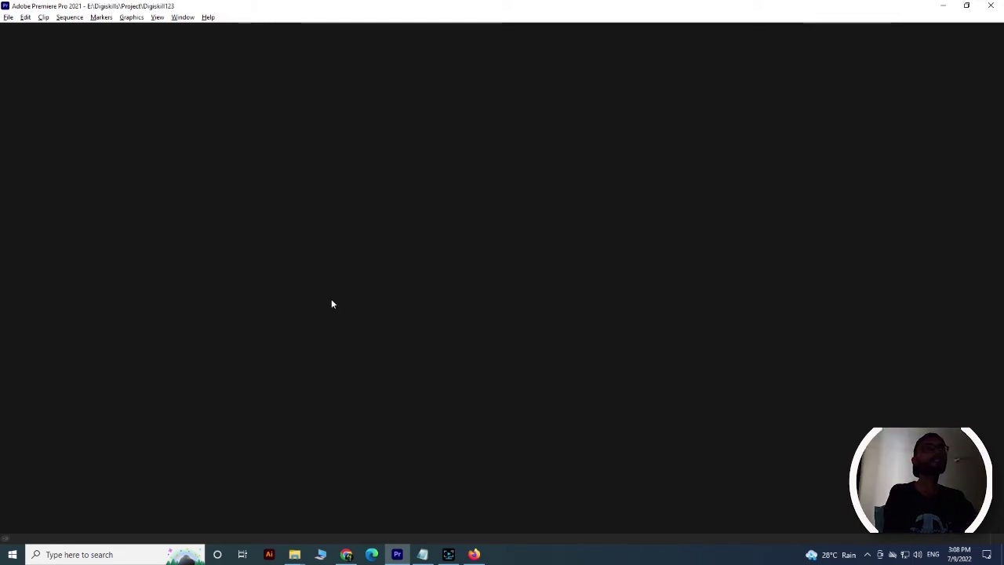
- Check in File Explorer that the Digiskill123 file appears in the Project folder
mouse_move(294, 553)
left_click(200, 501)
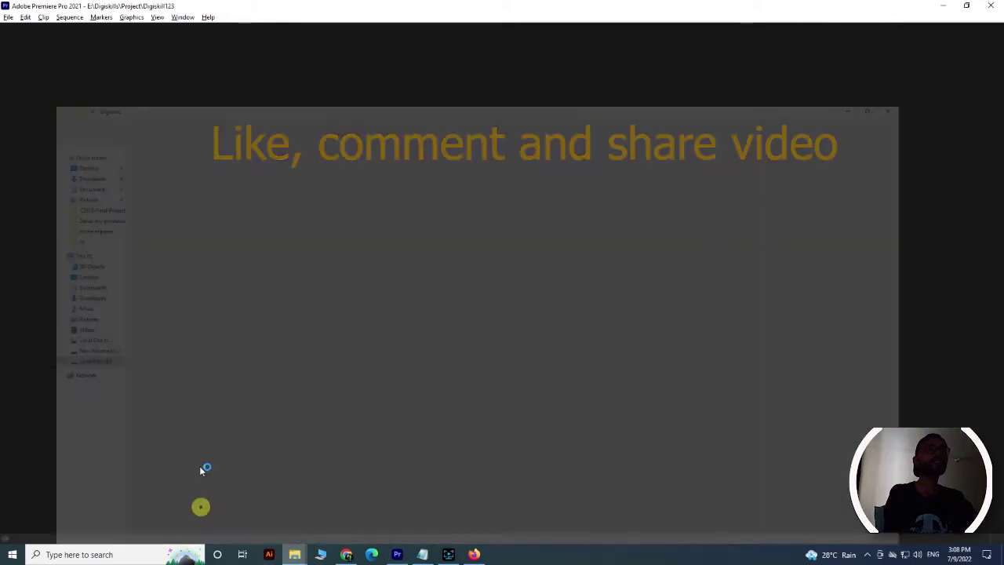
double_click(135, 79)
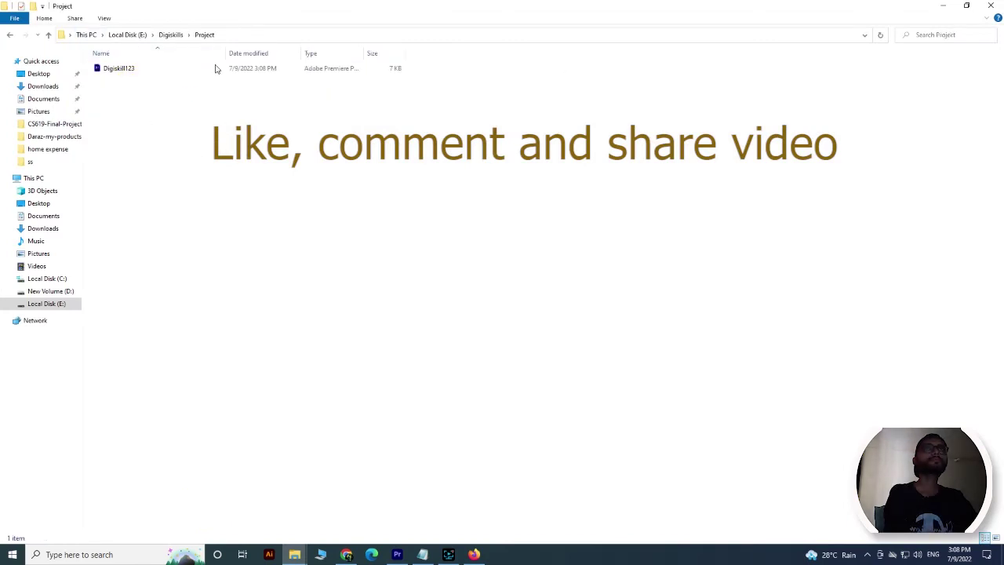
left_click(397, 554)
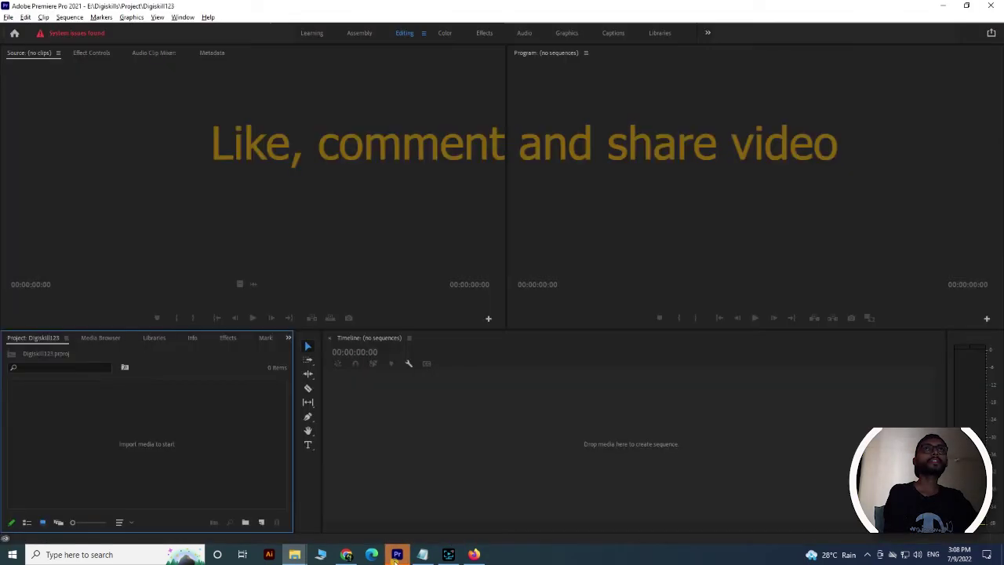
mouse_move(294, 553)
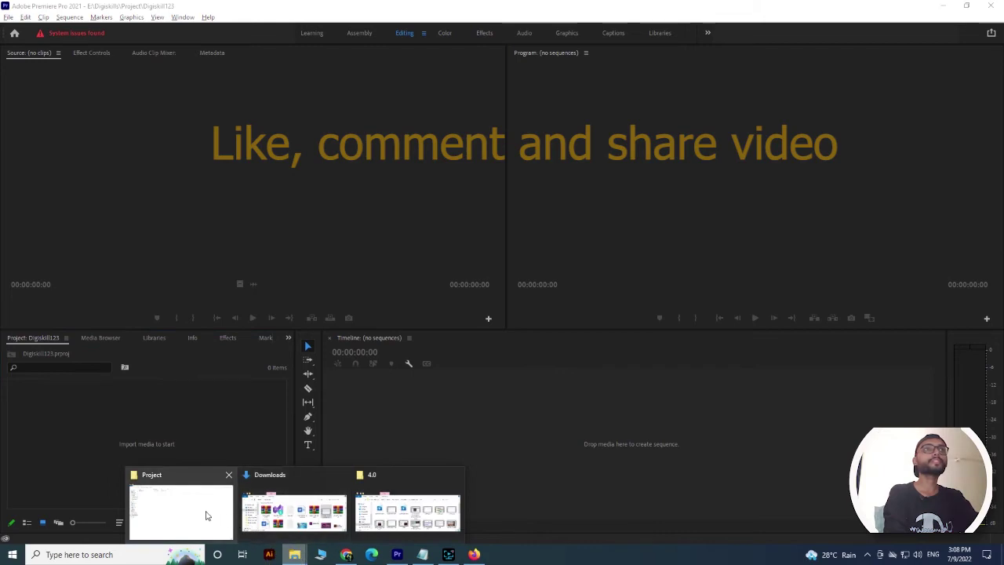
left_click(207, 515)
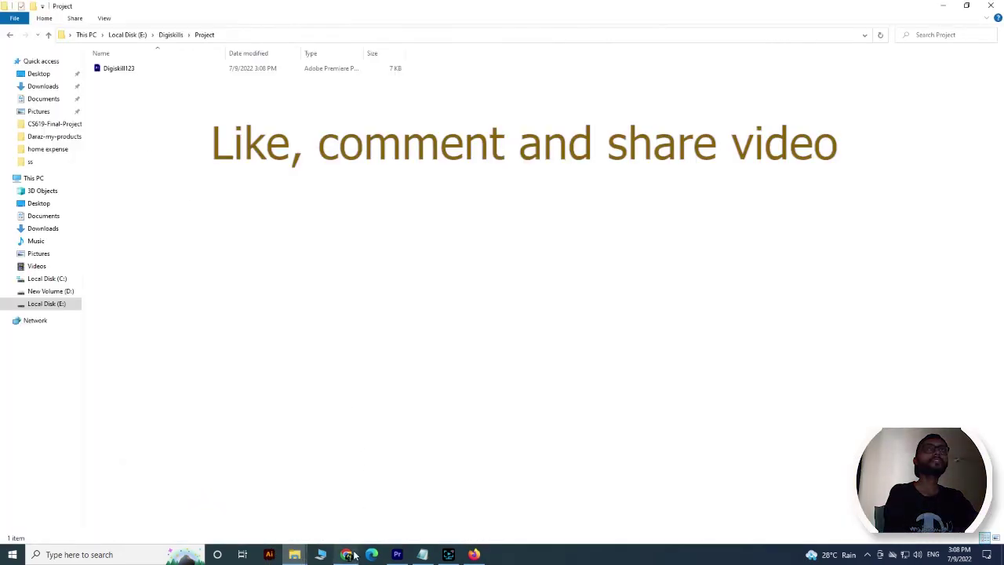
- Return to the empty Digiskill123 project in Premiere Pro
left_click(397, 554)
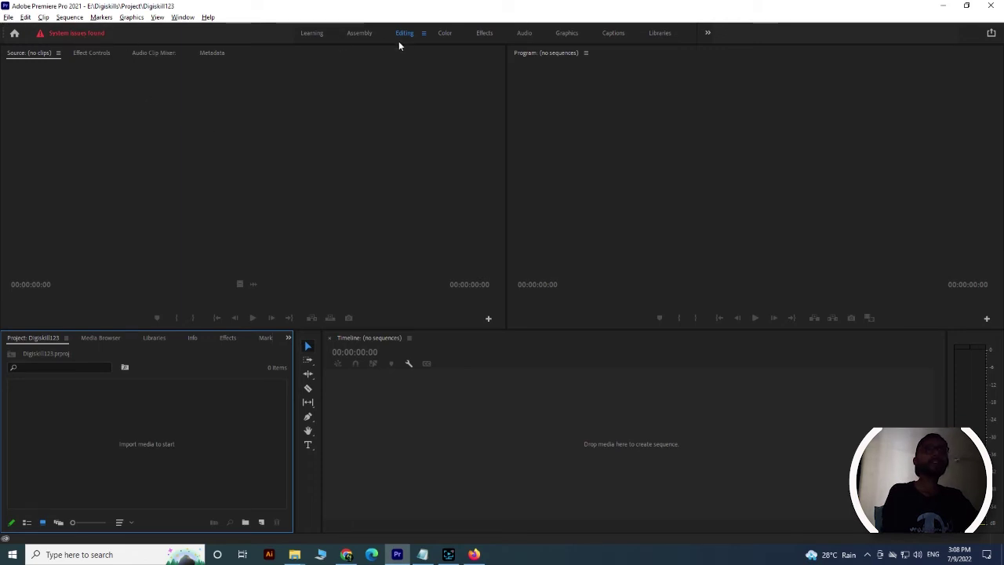
- Switch Digiskill123 to the Learning workspace, showing the Premiere Pro Tutorials panel
left_click(311, 33)
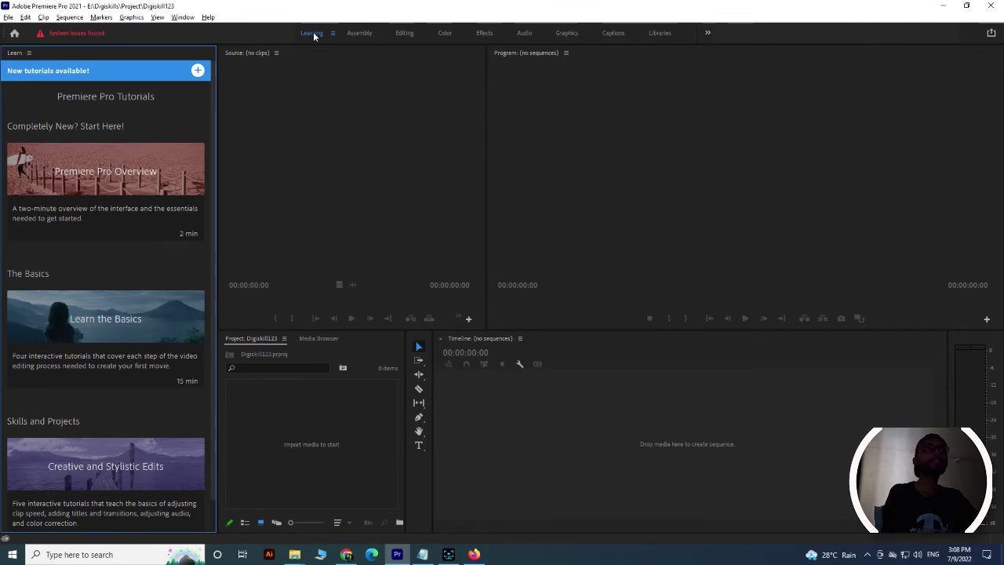
mouse_move(57, 167)
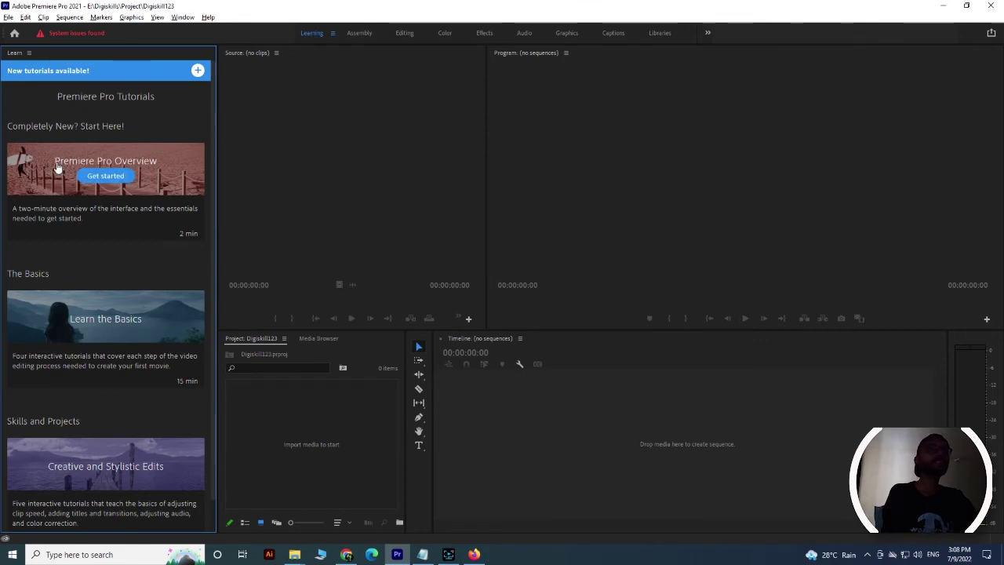
mouse_move(68, 345)
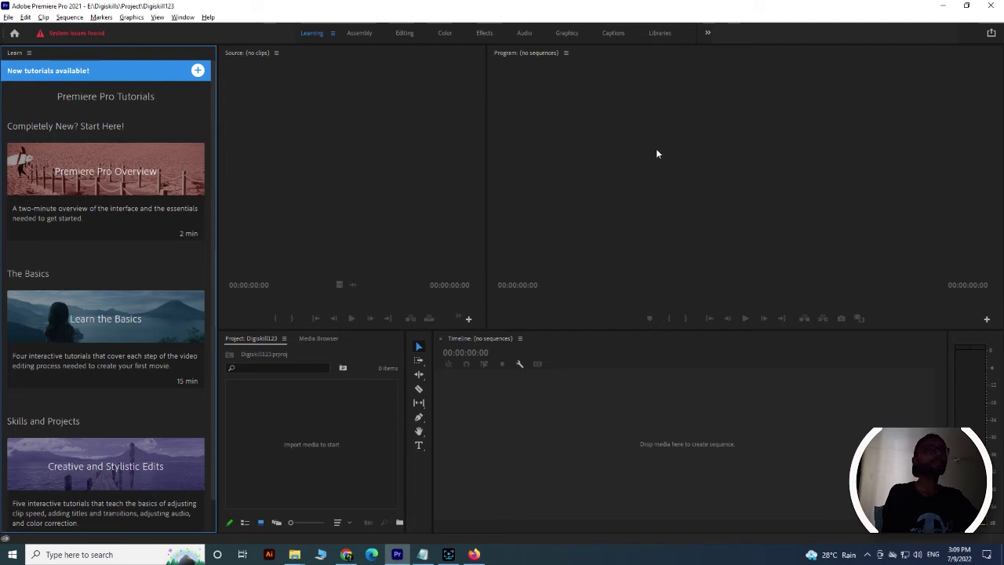
- Drag UCanAccess_Driver_Installation.mp4 from Downloads into the timeline to create a 00:07:06:00 sequence
mouse_move(294, 553)
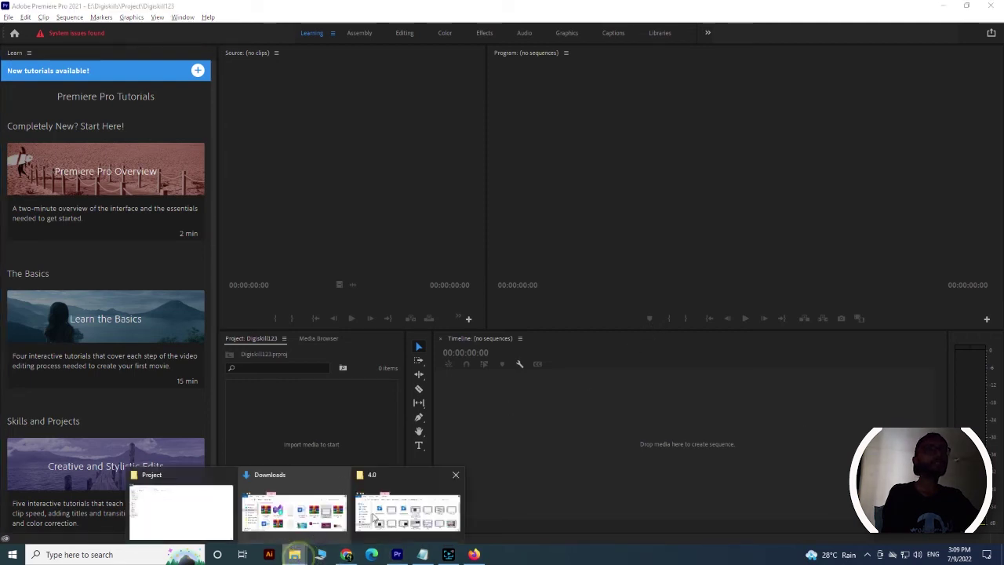
left_click(290, 497)
mouse_move(784, 220)
left_mouse_down()
mouse_move(676, 448)
mouse_move(639, 450)
left_mouse_up()
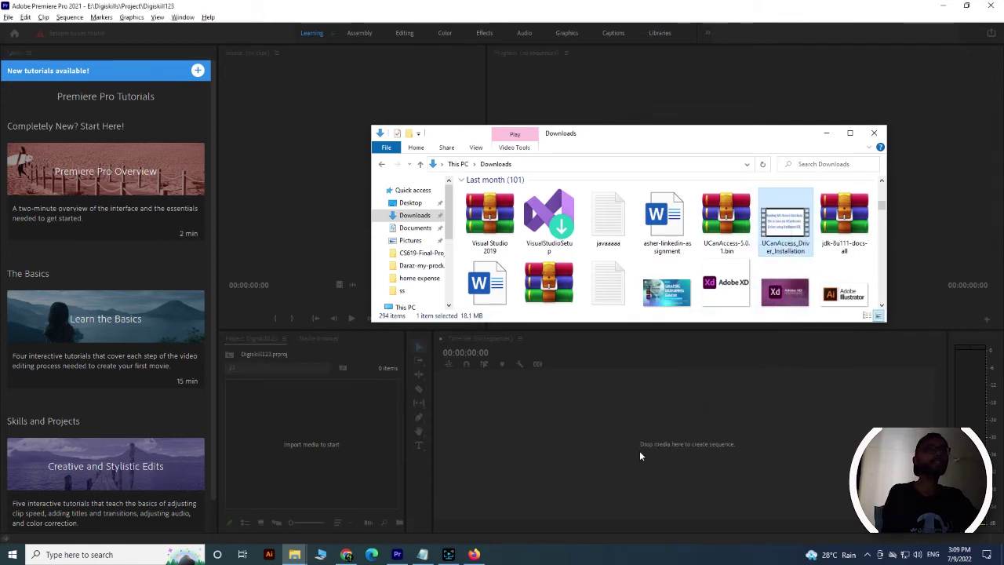
left_click(825, 132)
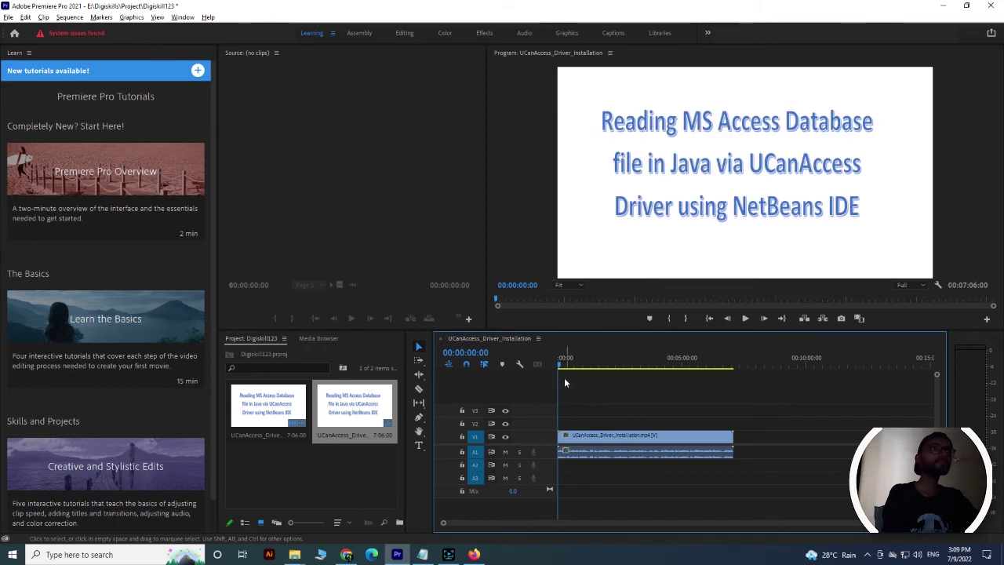
left_click_drag(558, 366, 544, 373)
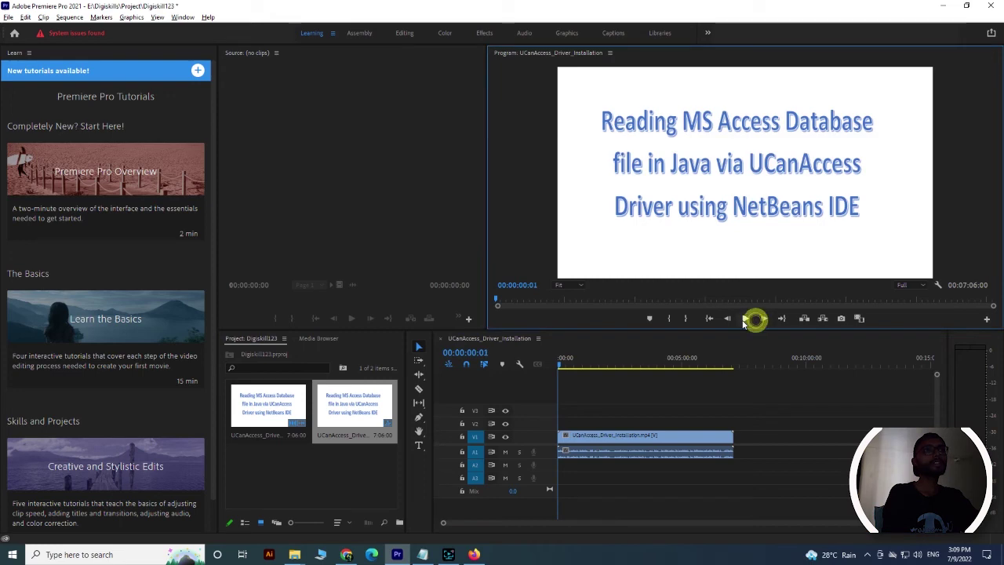
- Move the playhead to about 04:20 and briefly play the code section a few times
left_click(666, 365)
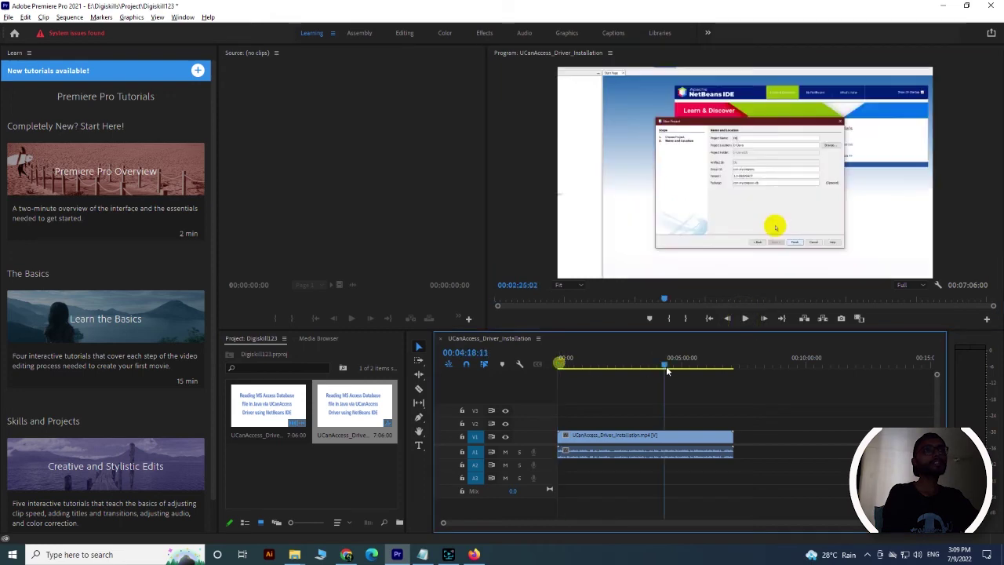
left_click(744, 317)
left_click(744, 318)
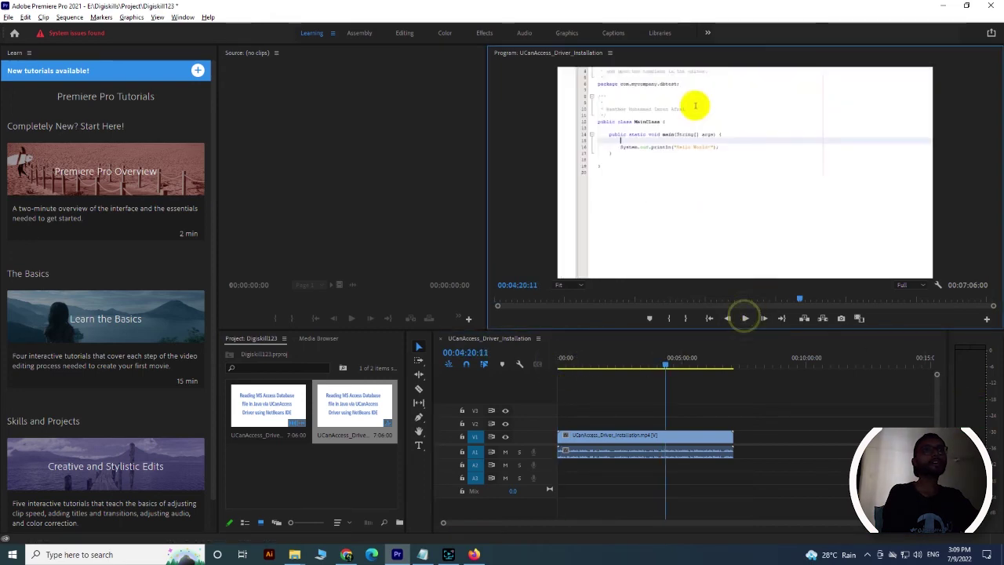
left_click(745, 318)
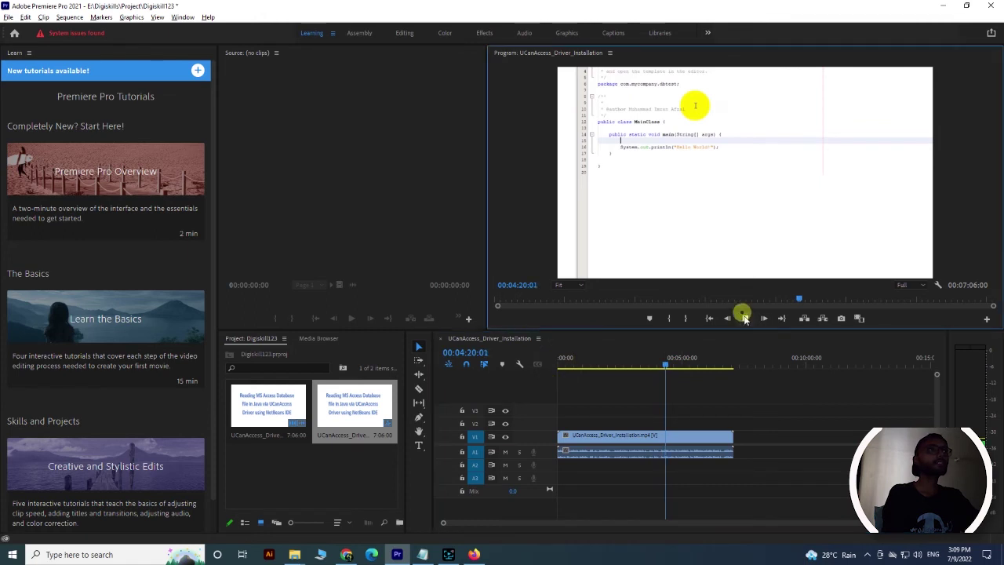
left_click(745, 318)
left_click(745, 318)
left_click(745, 319)
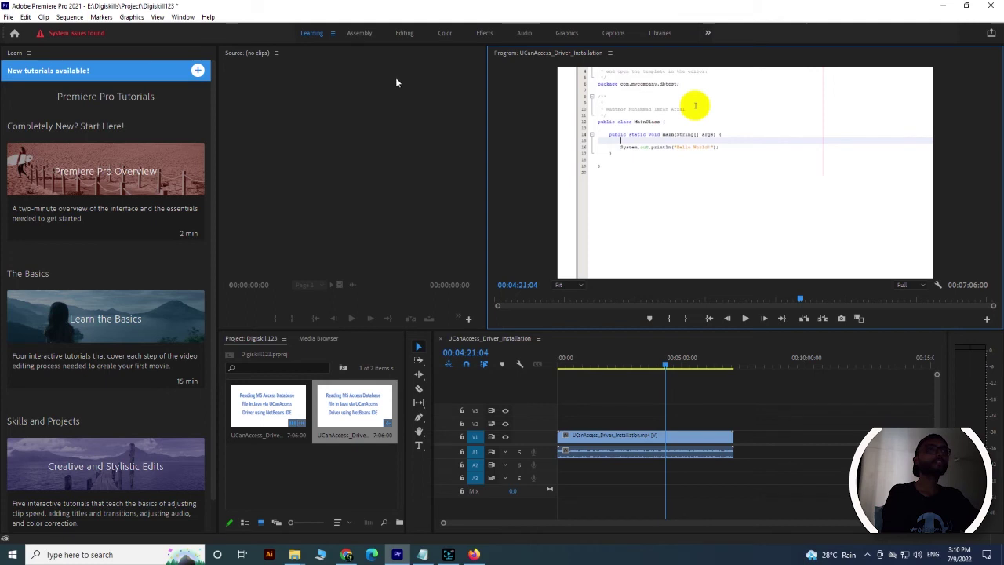
left_click(368, 31)
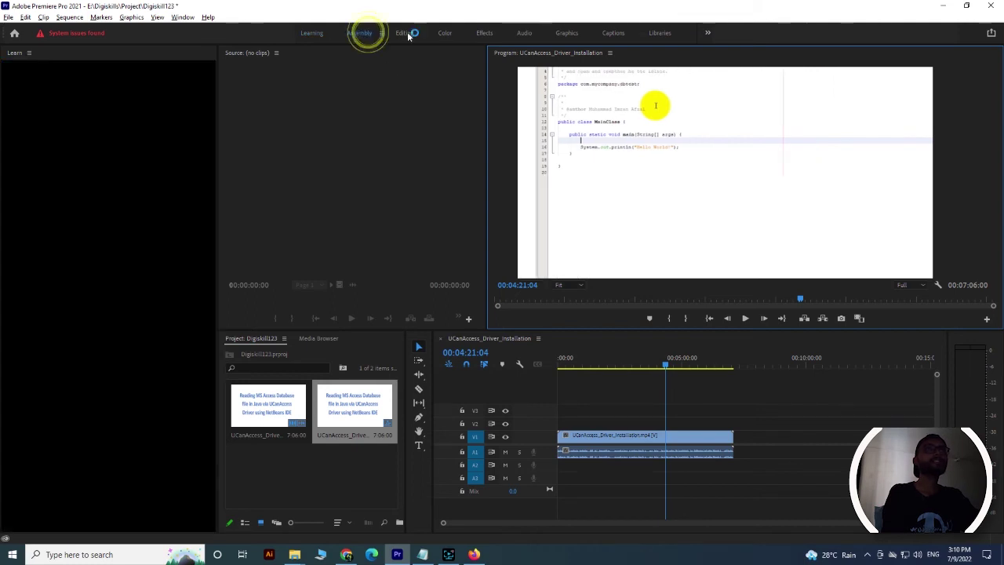
- Switch to the Editing workspace and remove the UCanAccess clip from the timeline
left_click(407, 34)
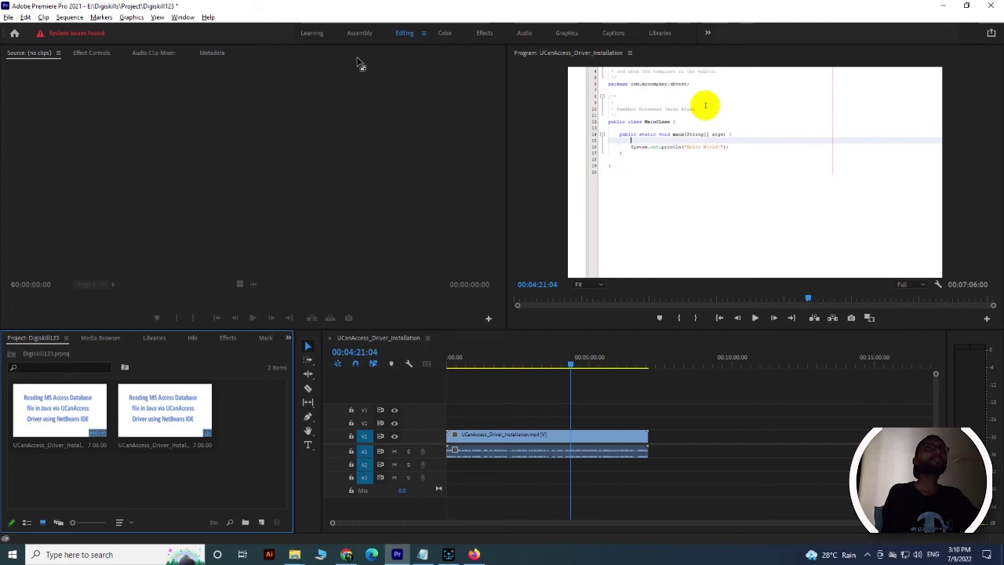
left_click(570, 433)
key("Delete")
- Delete the sequence and the UCanAccess clip from the project panel
left_click(180, 413)
key("Delete")
left_click(72, 414)
key("Delete")
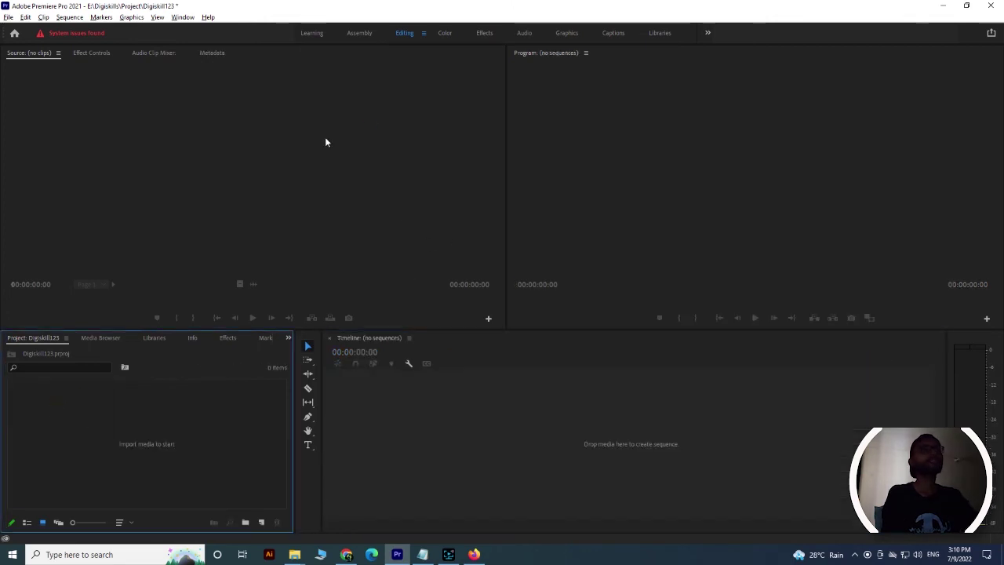
left_click(212, 51)
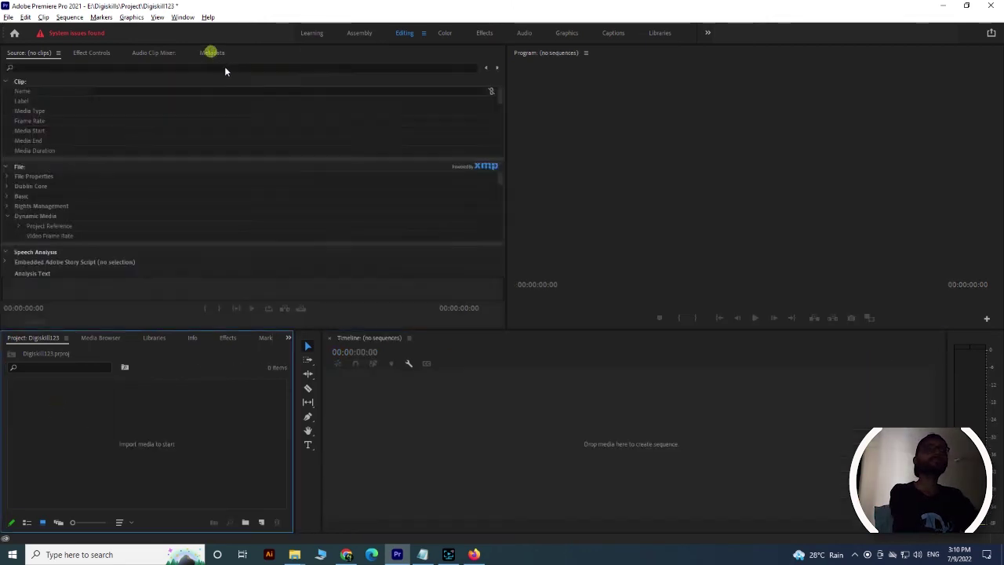
- Dock Metadata in the upper-left group, close Audio Clip Mixer, and widen the Program monitor
left_click_drag(154, 336, 145, 340)
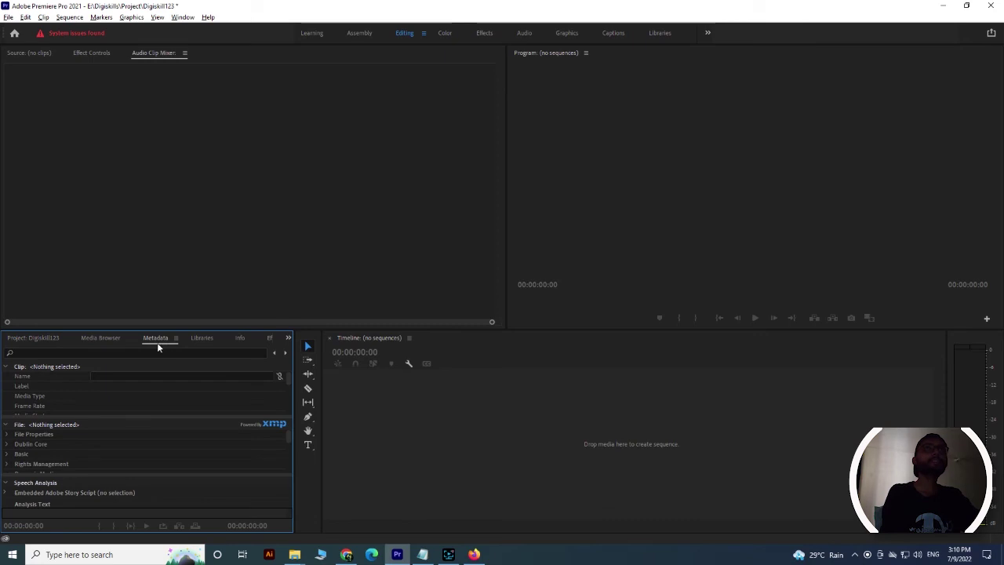
left_click_drag(205, 204, 206, 60)
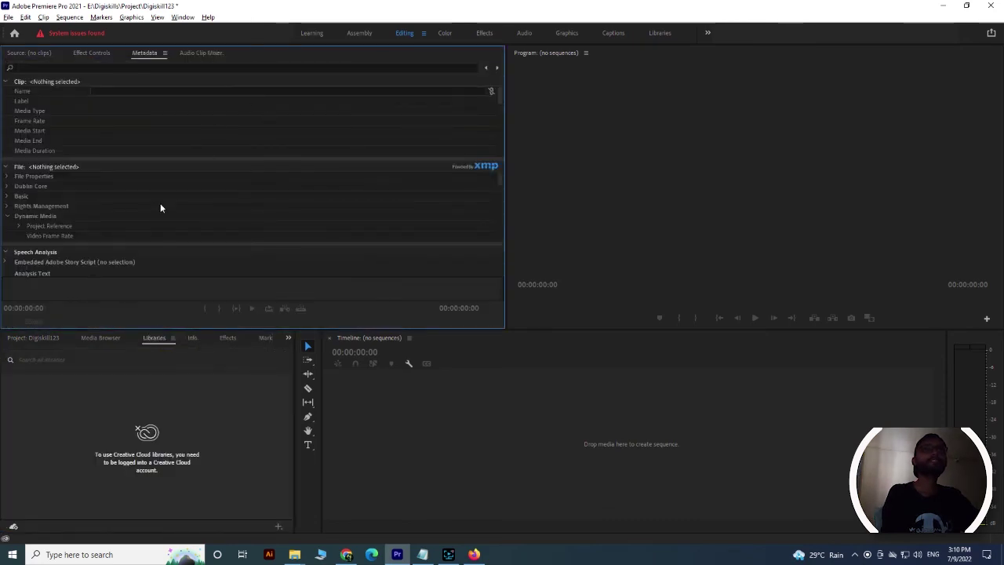
right_click(194, 52)
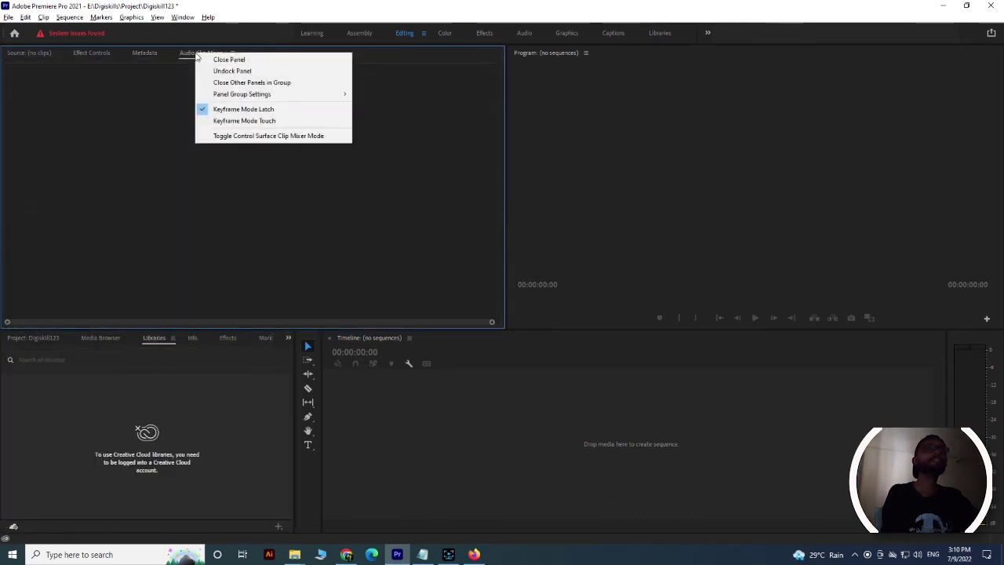
left_click(251, 60)
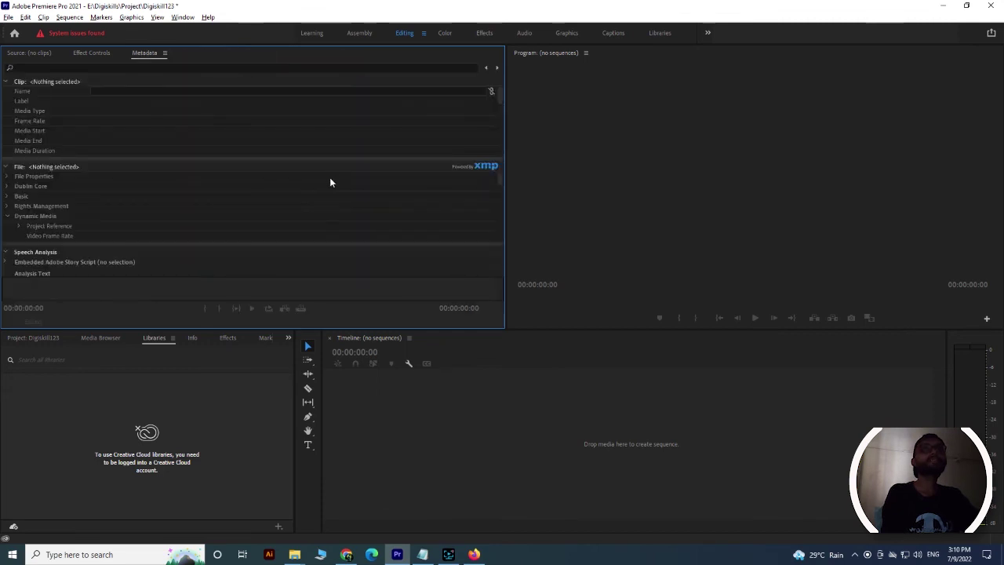
left_click_drag(505, 141, 298, 134)
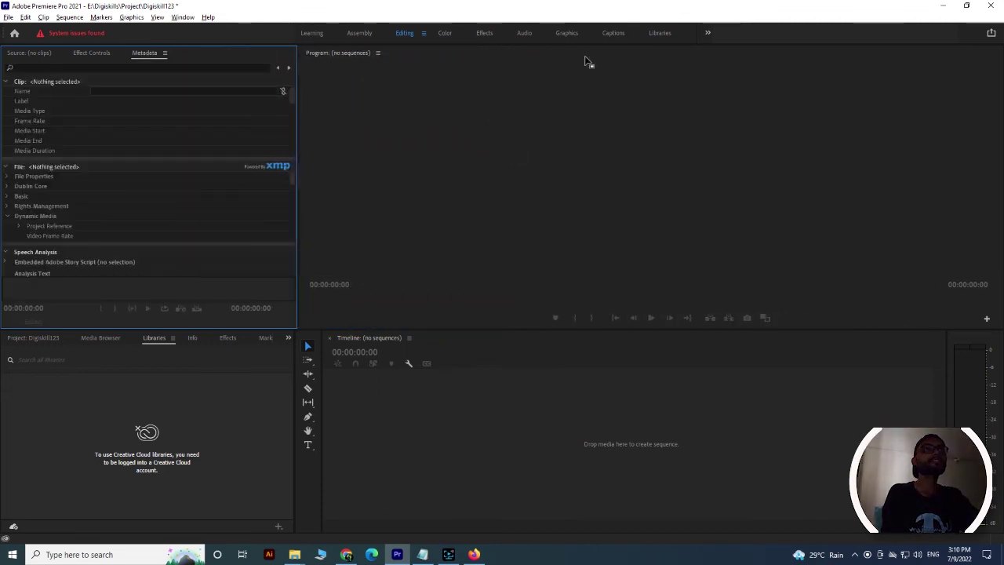
- Close the Markers and History panels in the lower-left group
right_click(260, 339)
left_click(287, 342)
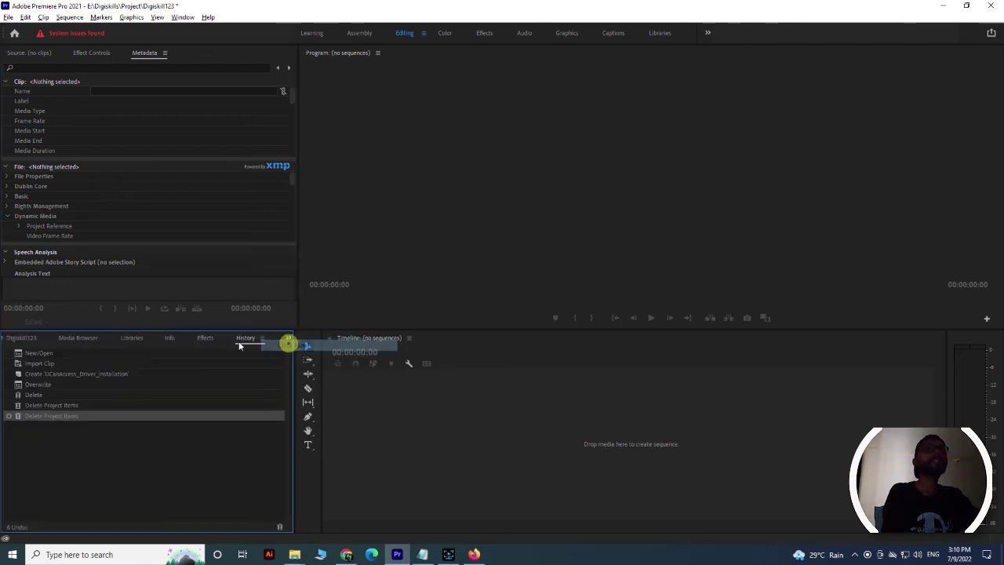
right_click(209, 338)
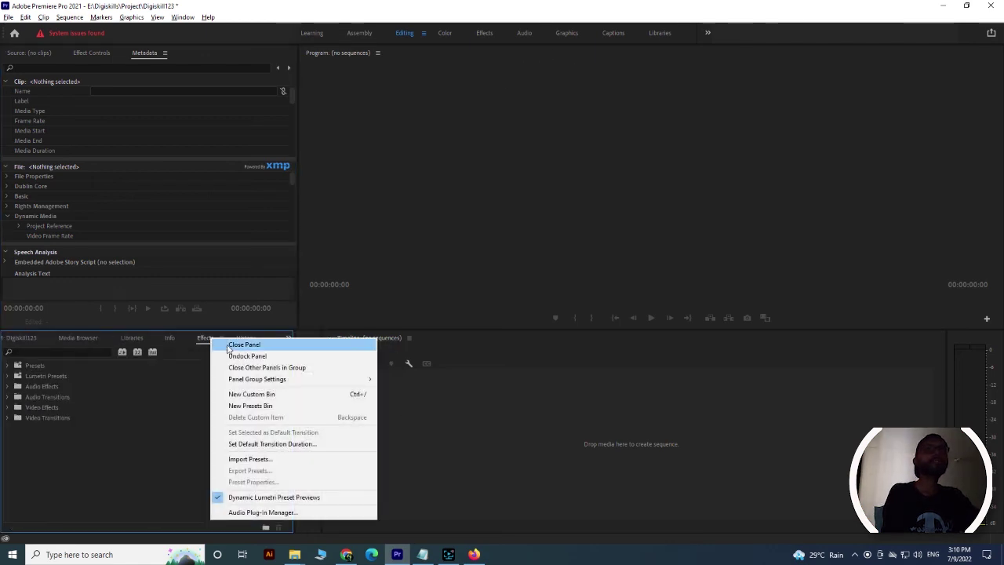
left_click(169, 338)
right_click(246, 338)
left_click(266, 346)
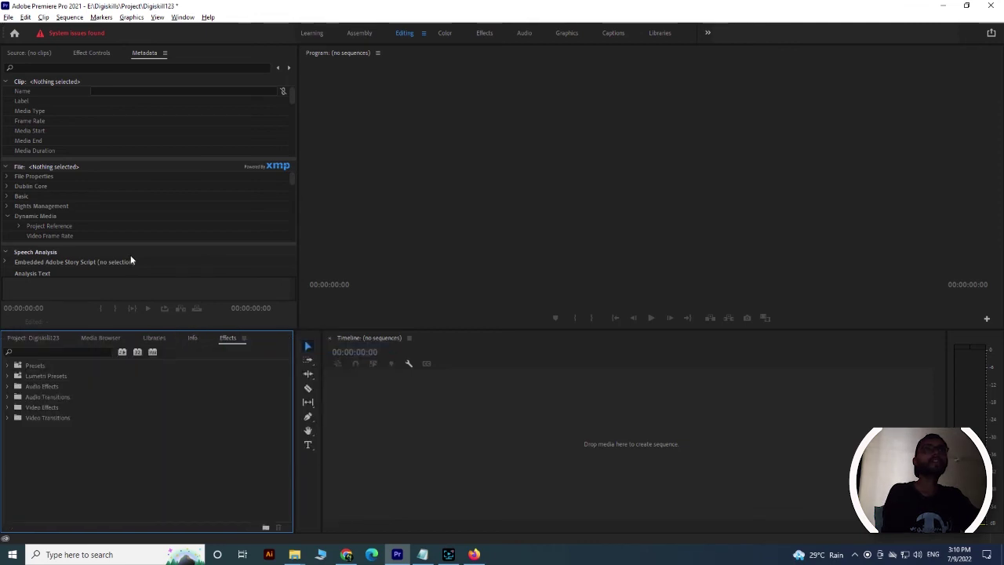
left_click(182, 17)
left_click(486, 177)
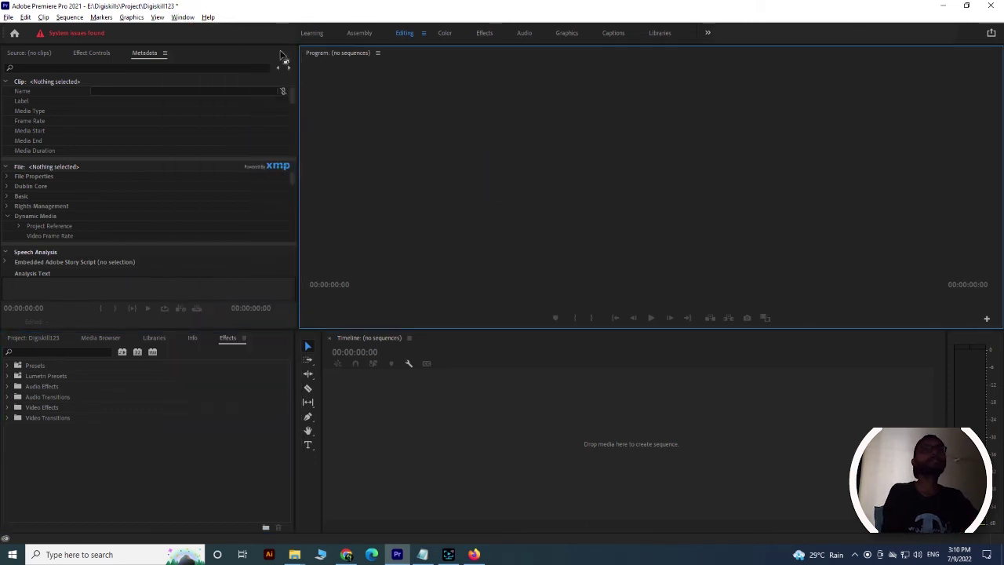
left_click(182, 17)
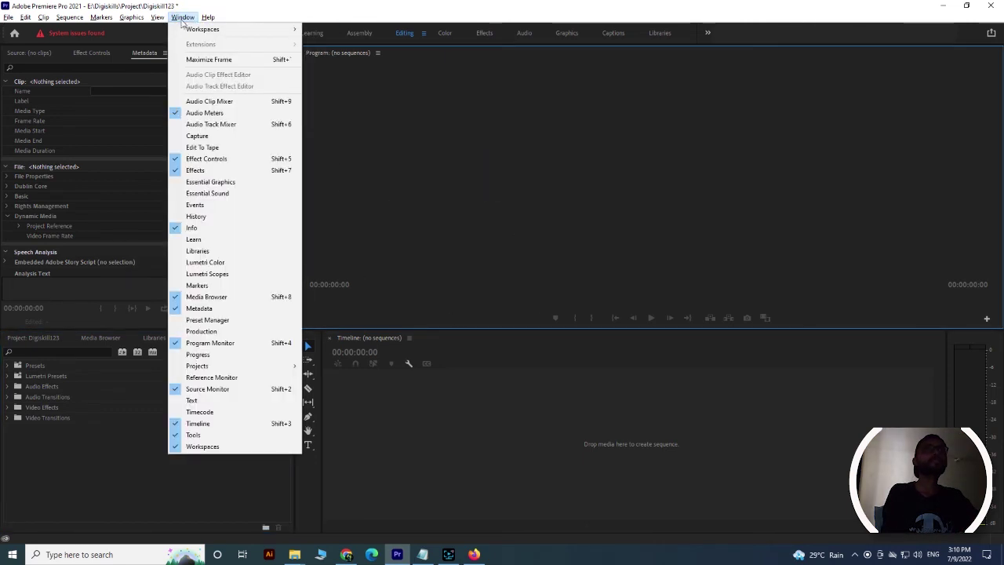
- Save the current layout as a new workspace named 'asher'
mouse_move(184, 29)
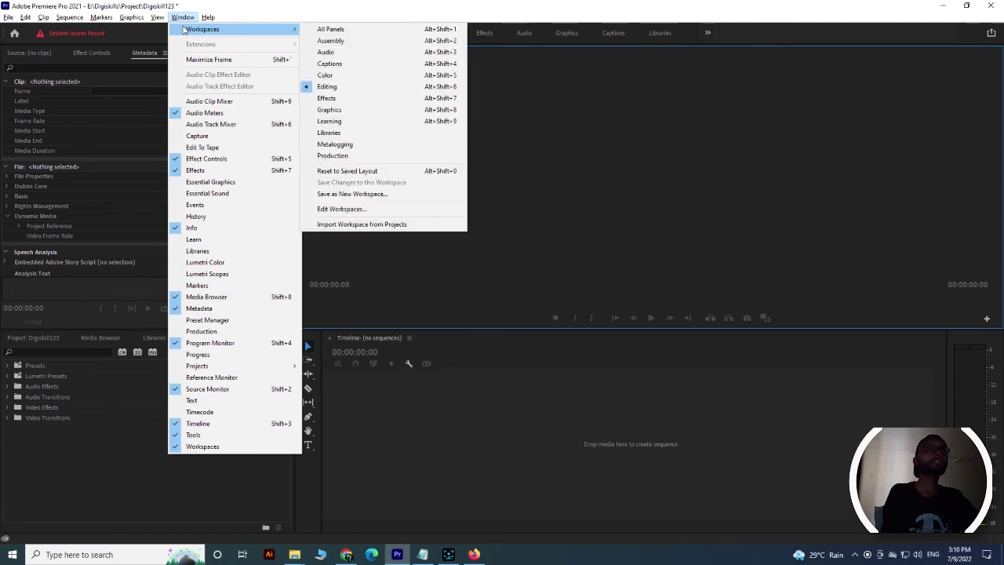
left_click(383, 194)
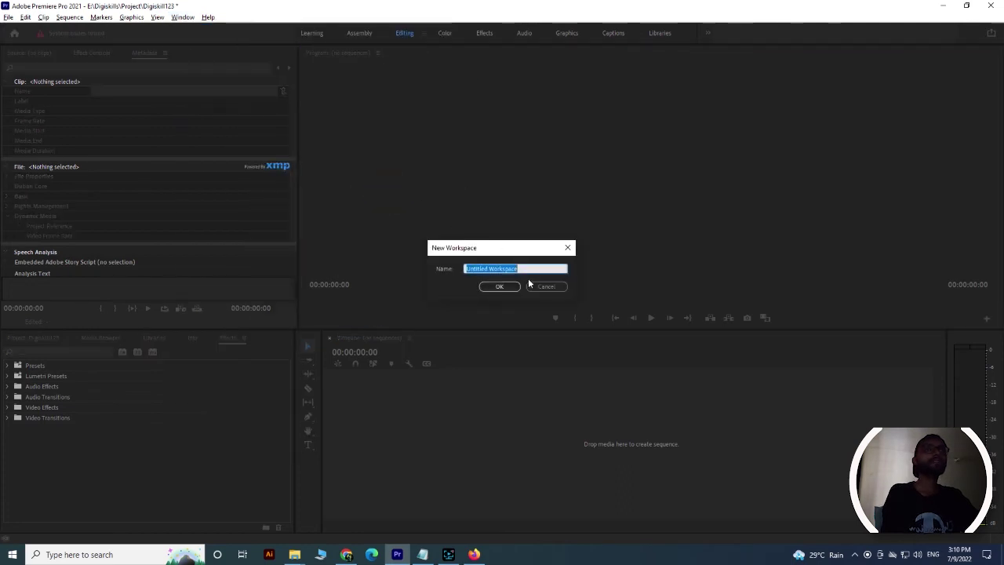
type("asher")
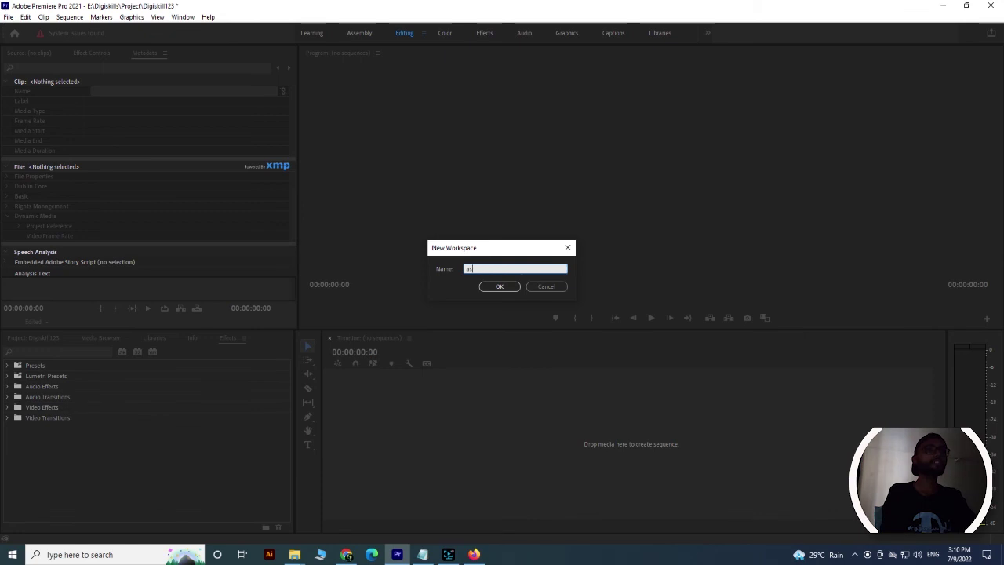
left_click(506, 290)
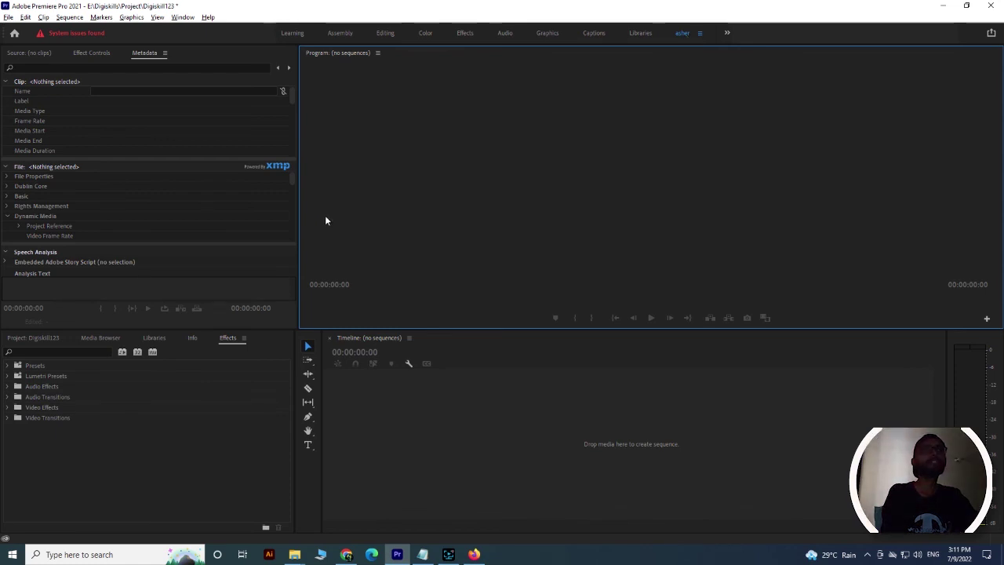
- Reset the asher workspace to its saved layout
left_click(183, 17)
mouse_move(255, 36)
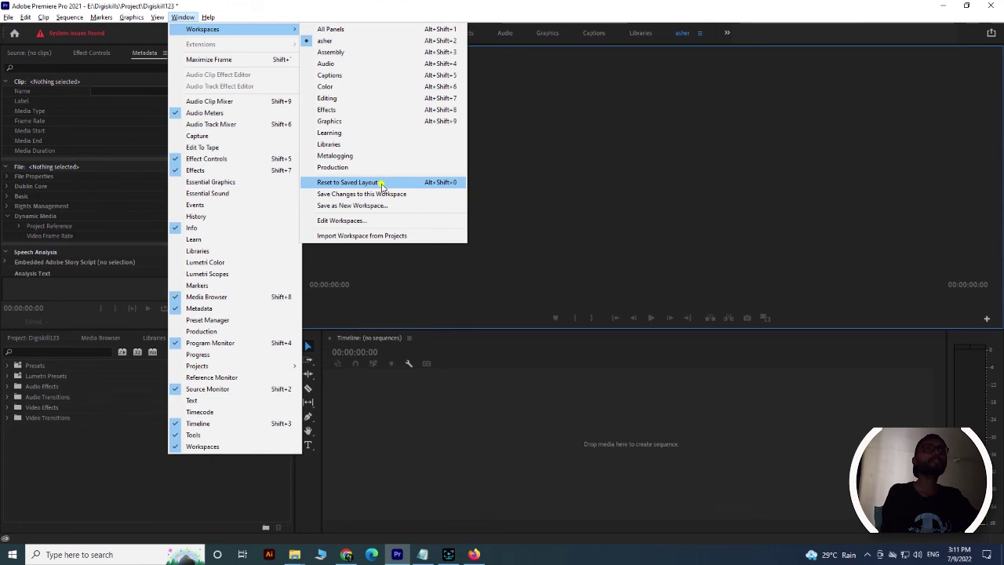
left_click(380, 186)
left_click(347, 554)
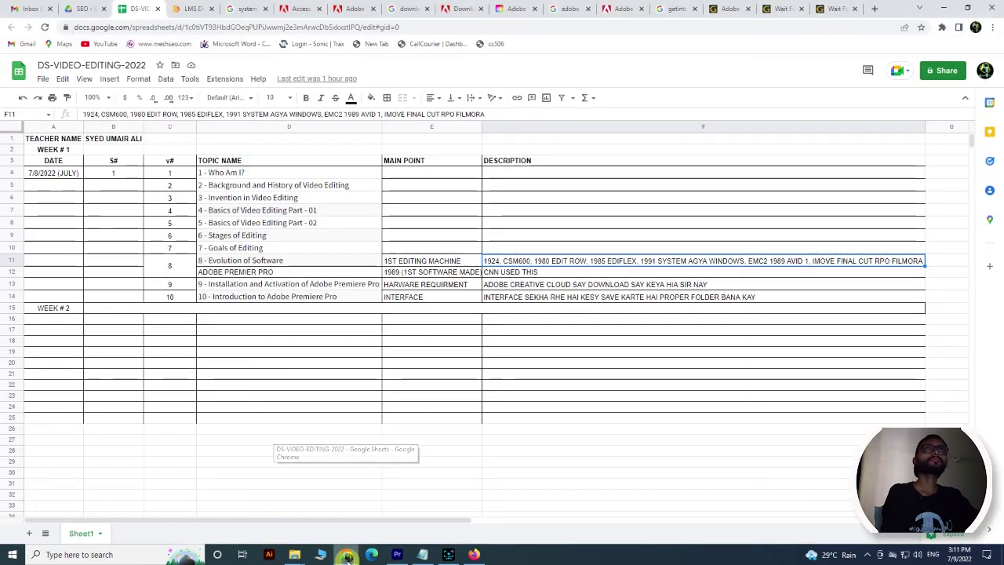
- Switch to the LMS DigiSkills tab showing the Video Editing course's Week 01 topics
left_click(190, 9)
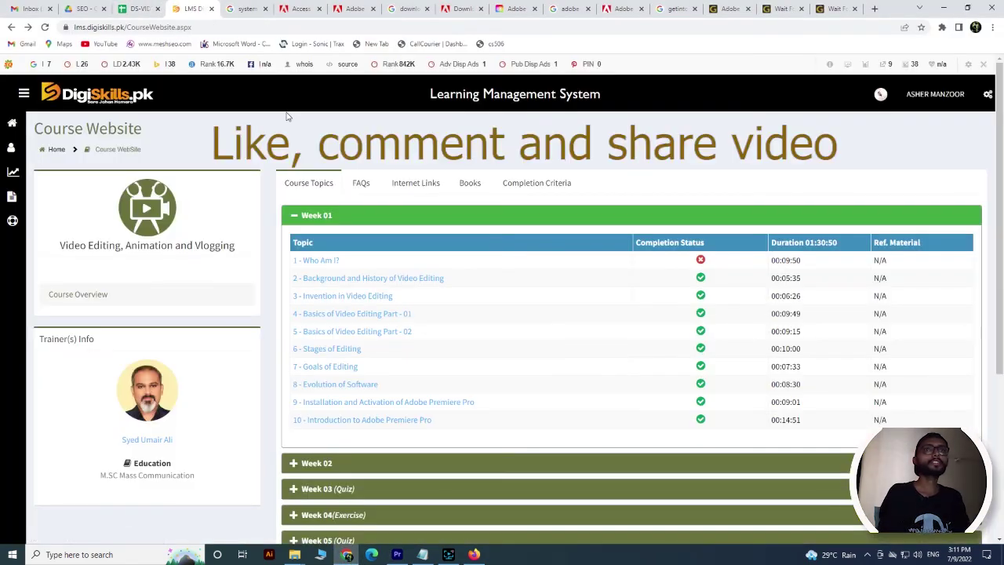